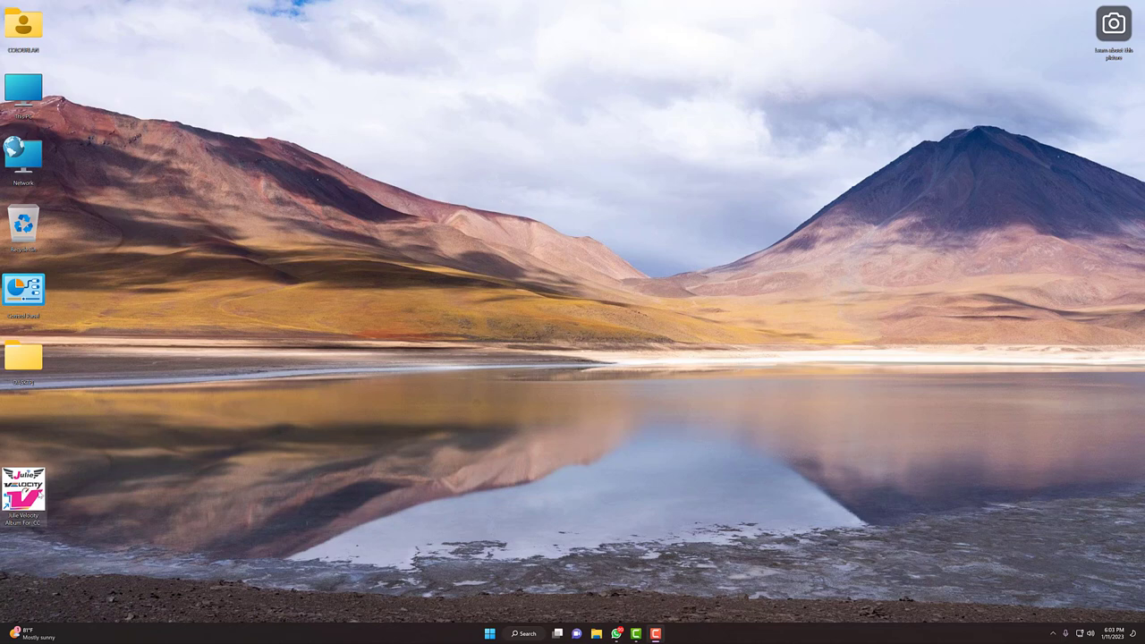
Step: Launch Julie Velocity Album, dismiss the internet update notice and reposition the album window over the workspace
double_click(23, 493)
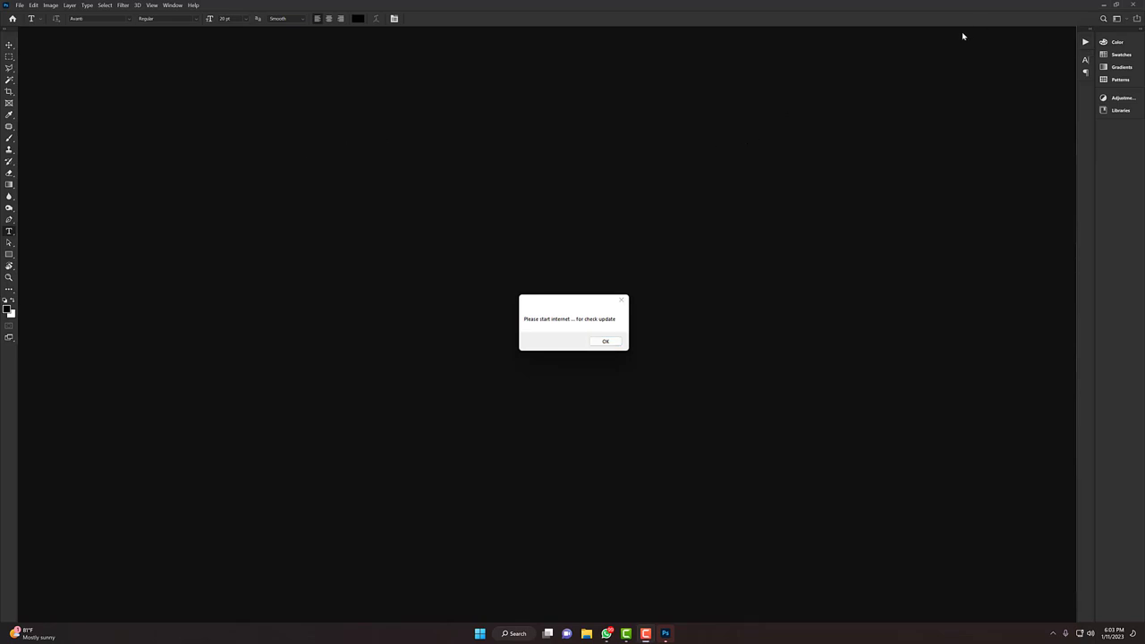
left_click(613, 345)
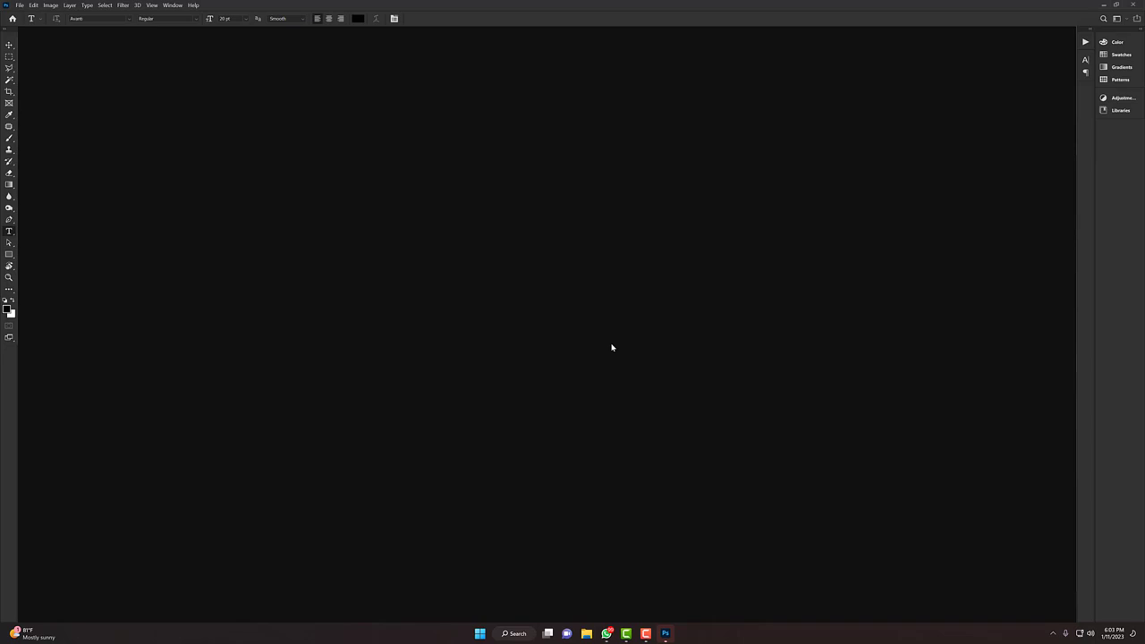
left_click_drag(335, 79, 866, 432)
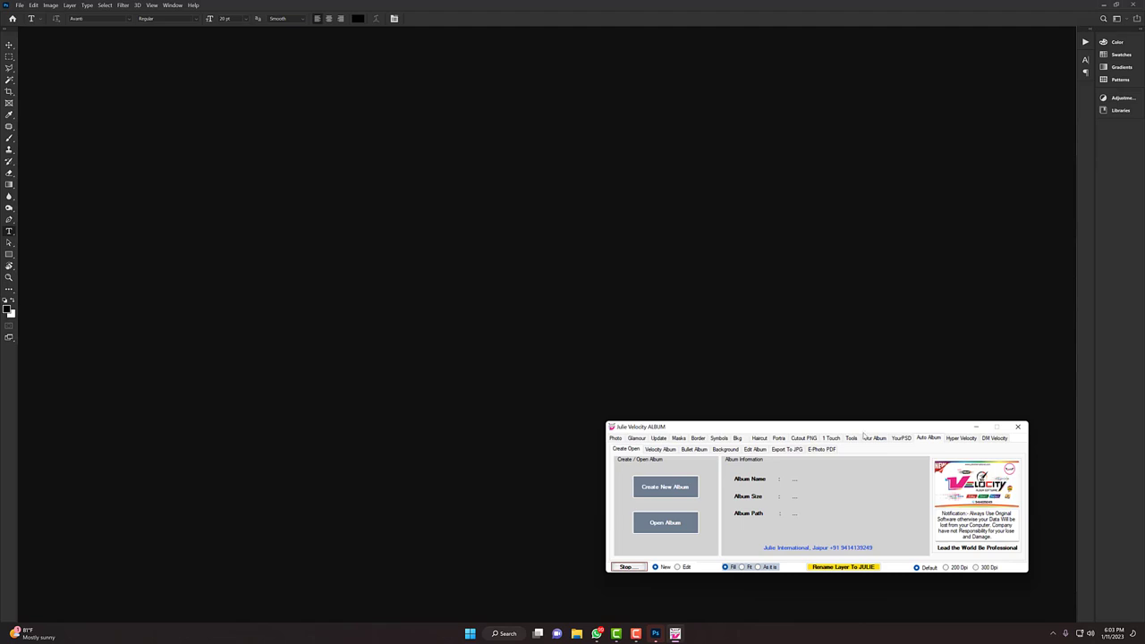
left_click_drag(862, 434, 849, 443)
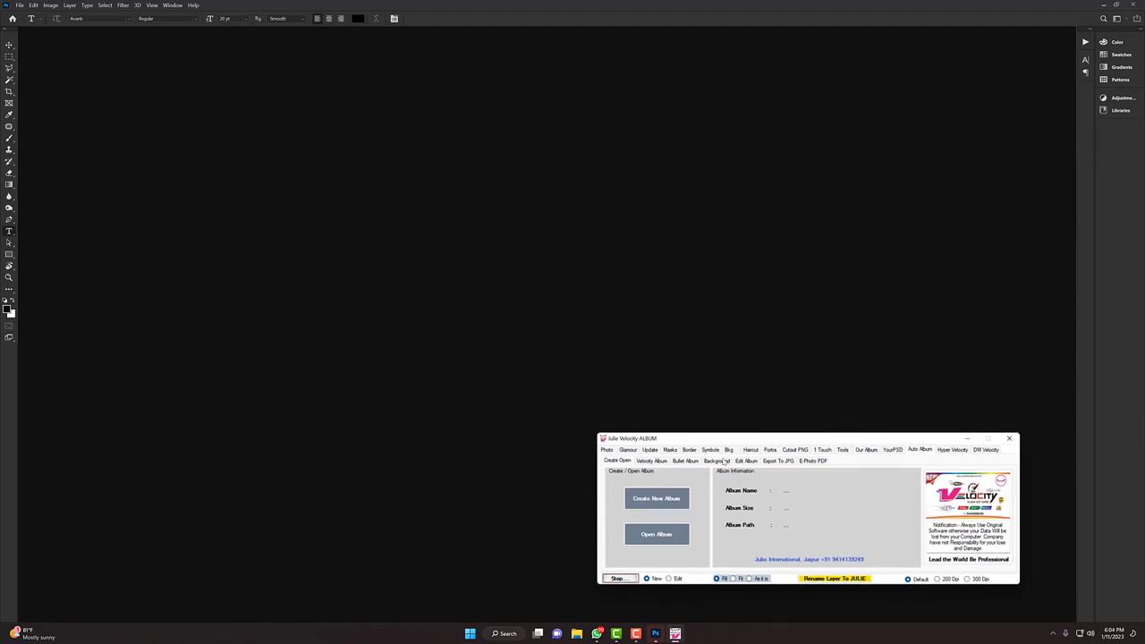
Step: Create a new 12x36 quick album with the person's first name as album name, stored on the Desktop
left_click(669, 498)
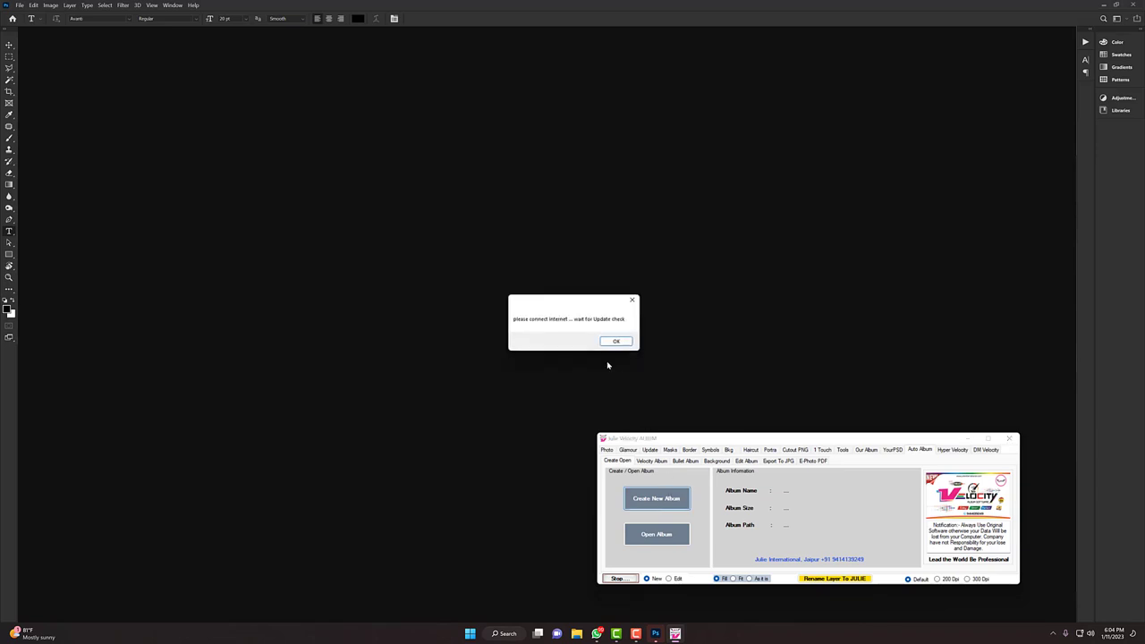
left_click(615, 342)
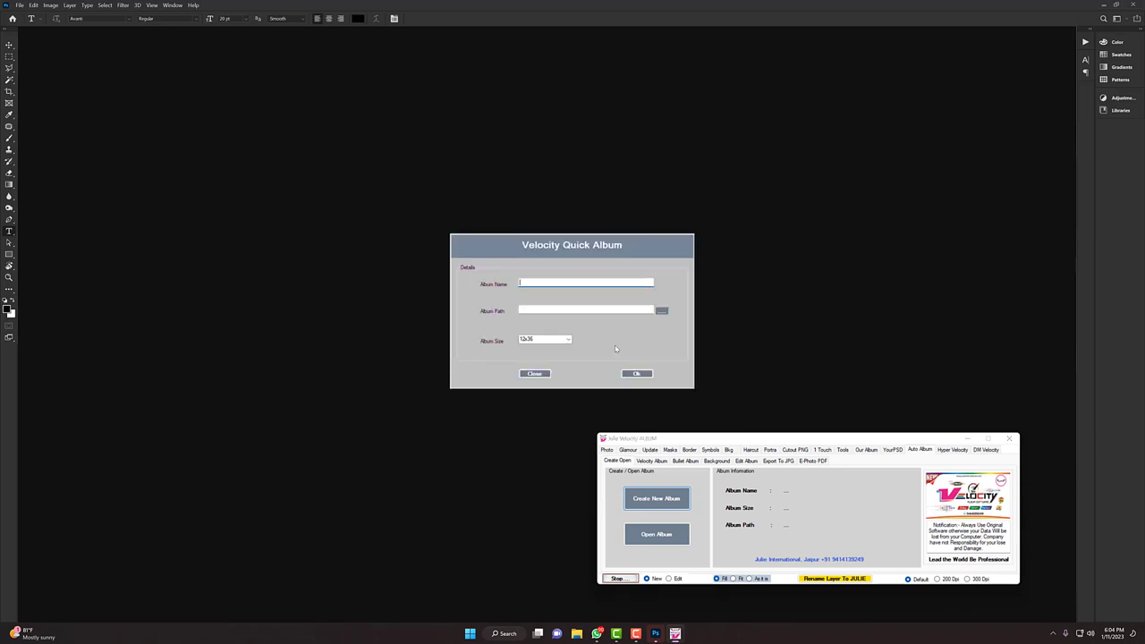
type("MUKESH")
left_click(662, 310)
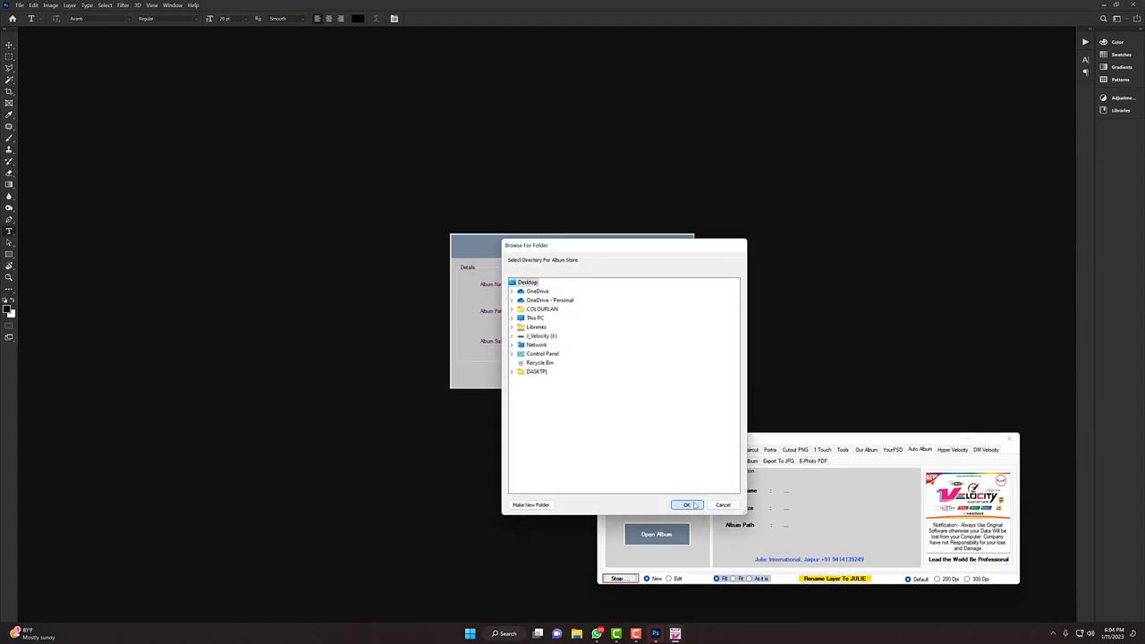
left_click(685, 504)
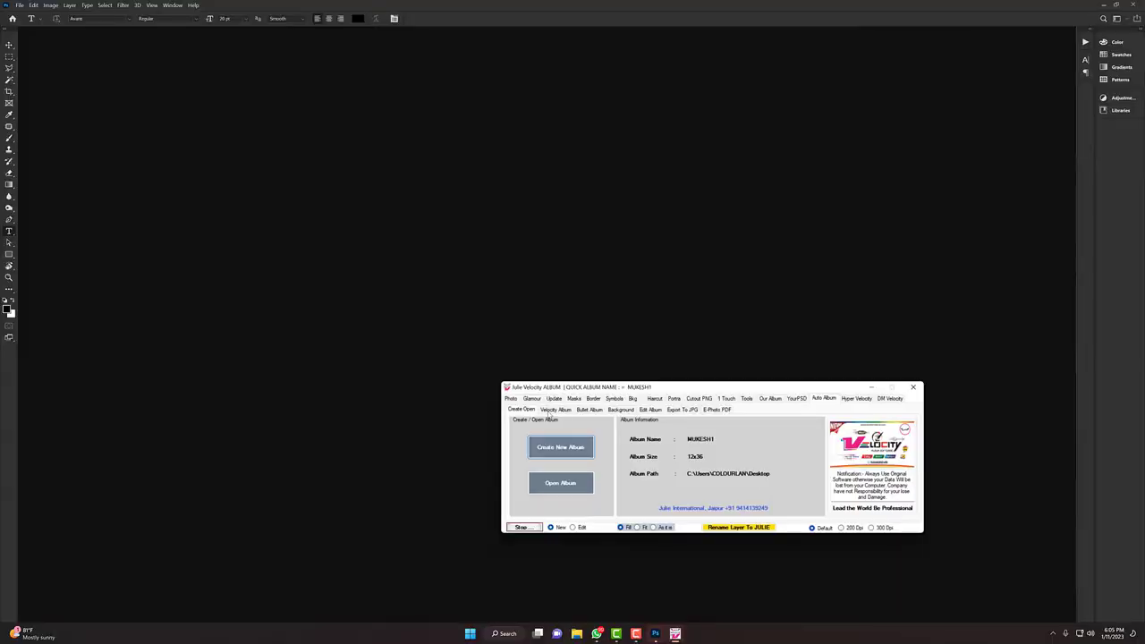
Step: Load the photos from the "fast photo" folder on drive D: into the Velocity Album photo list
left_click(549, 411)
left_click_drag(587, 388, 490, 388)
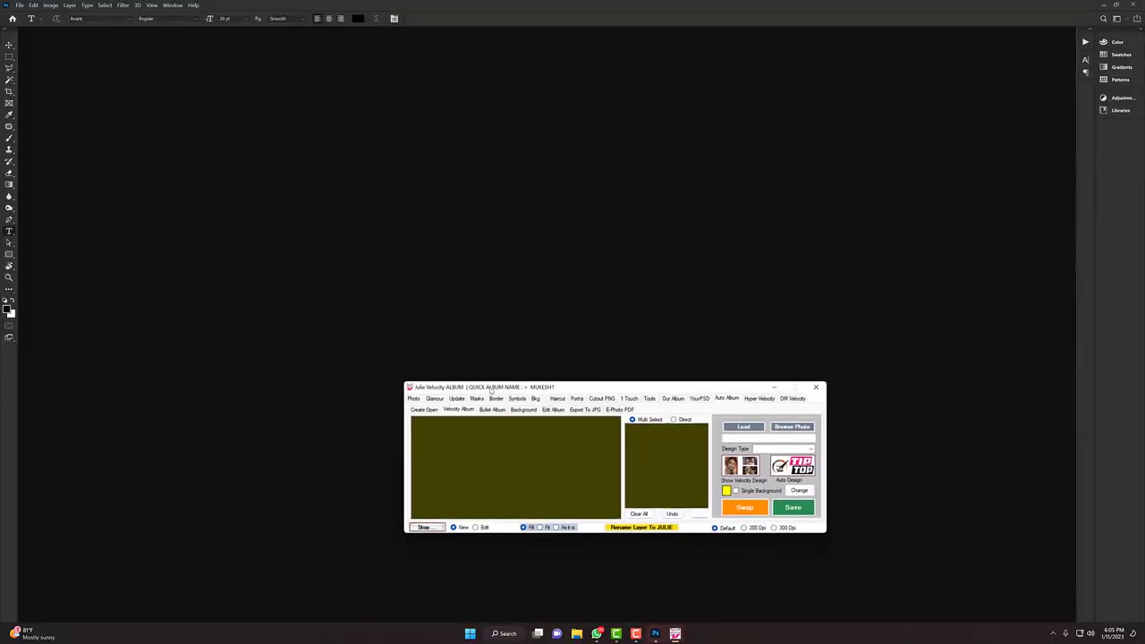
left_click(793, 427)
double_click(535, 319)
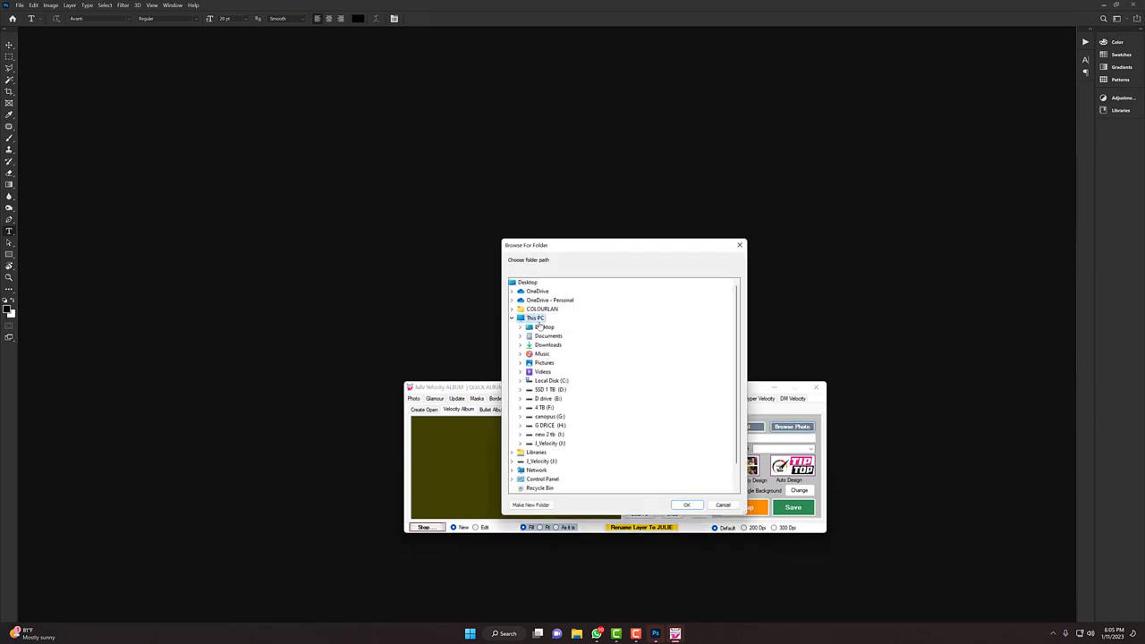
double_click(545, 388)
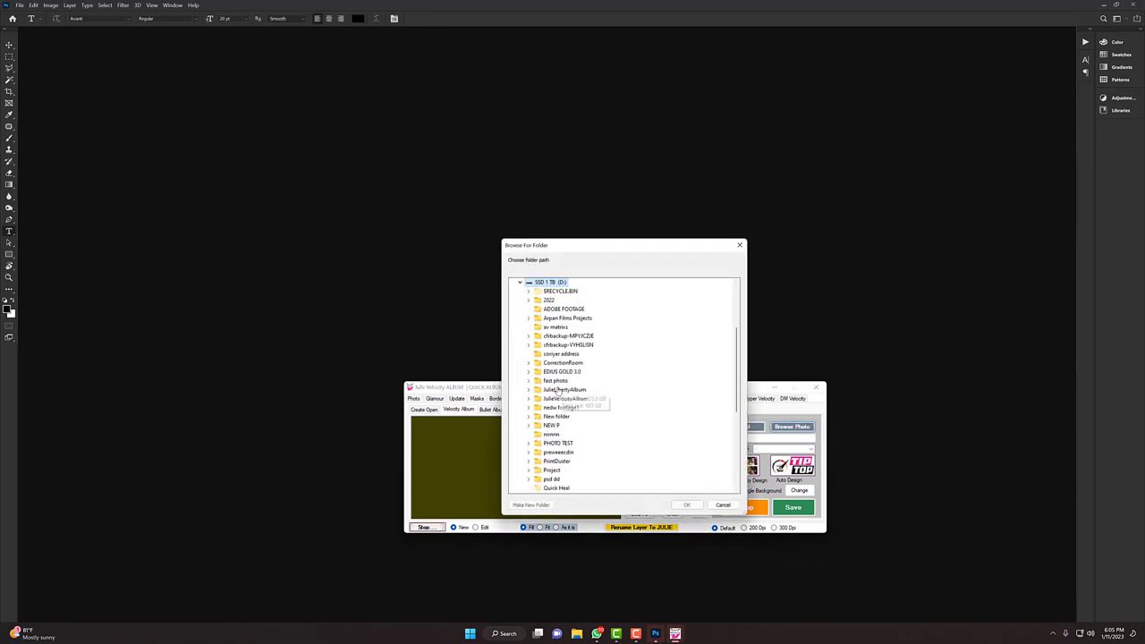
double_click(555, 380)
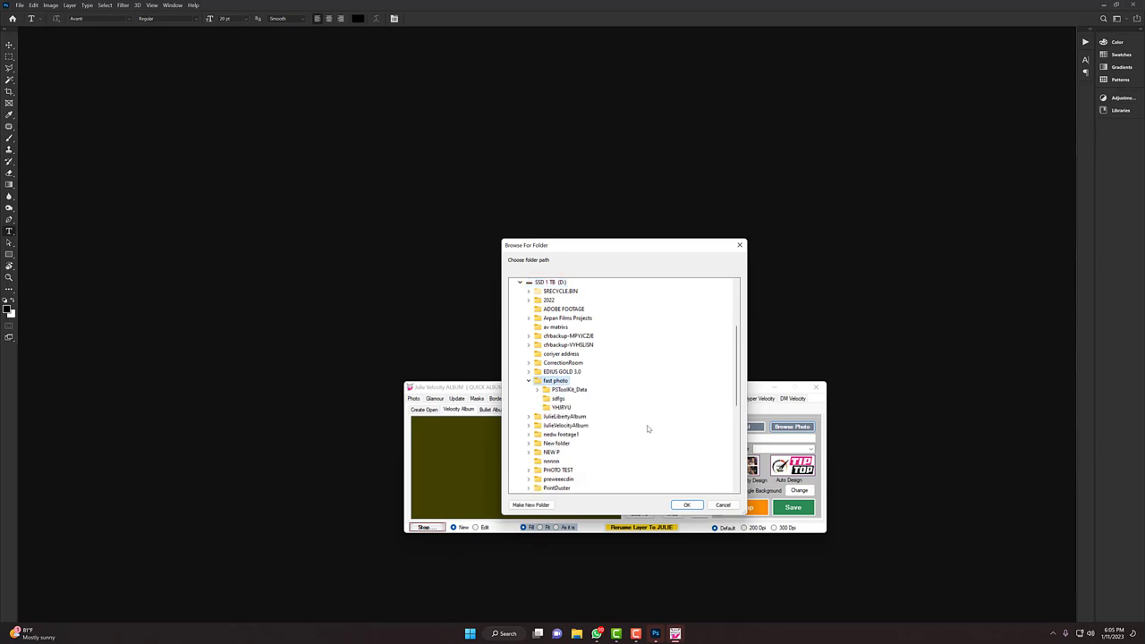
left_click(687, 505)
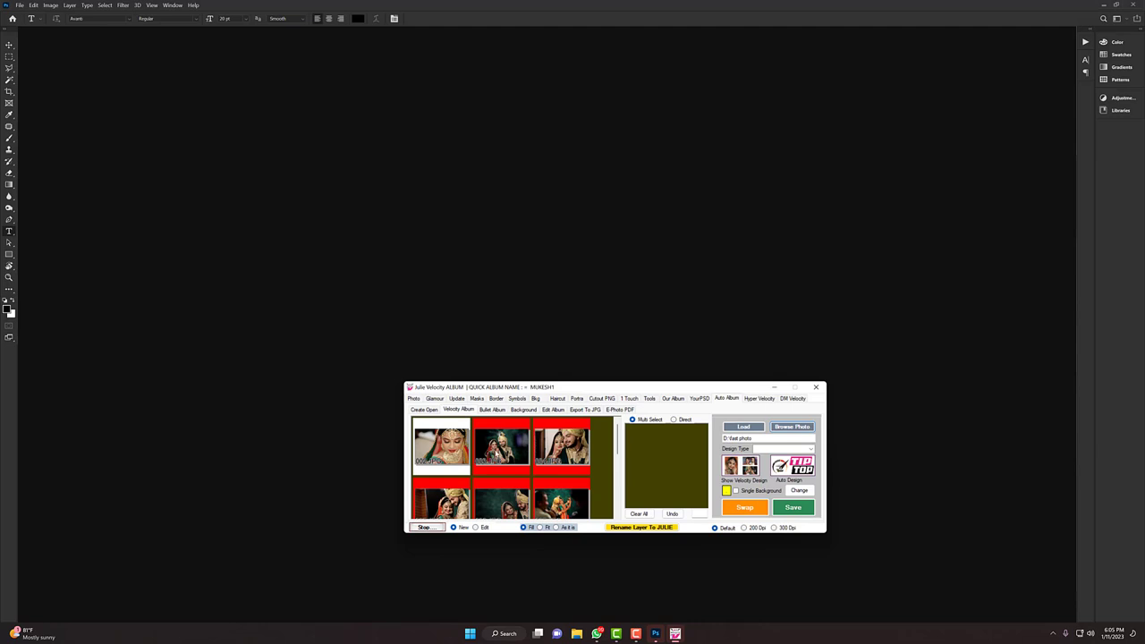
Step: Add 021.JPG, the bride portrait beside it and the black-and-white full-length portrait to the multi-select photo set
scroll(497, 455, "down", 3)
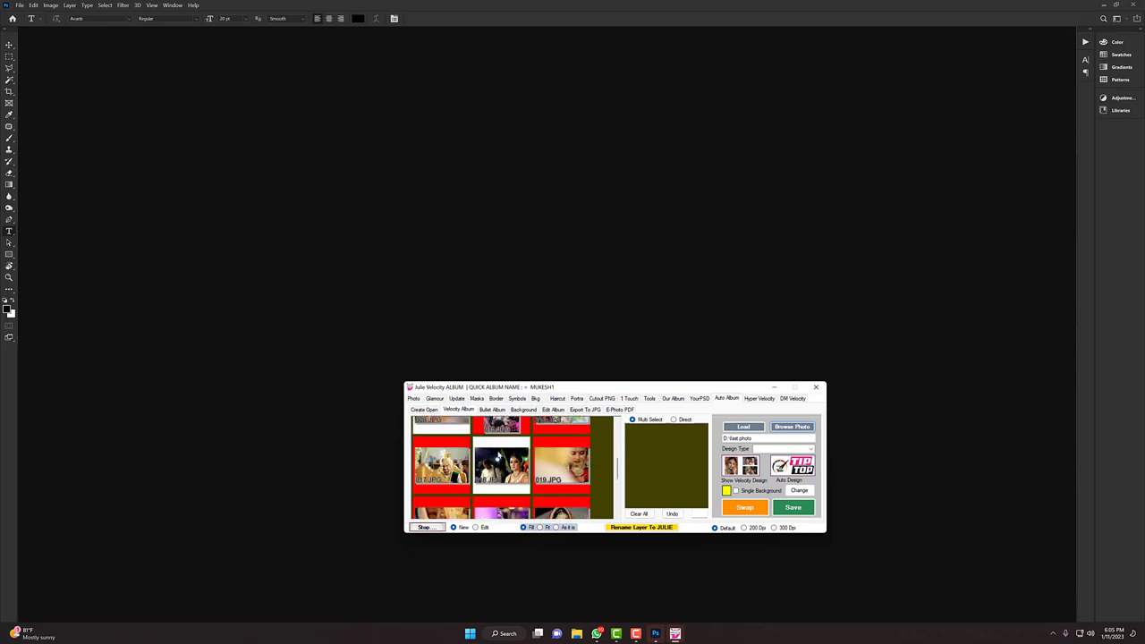
scroll(497, 454, "down", 2)
left_click(499, 470)
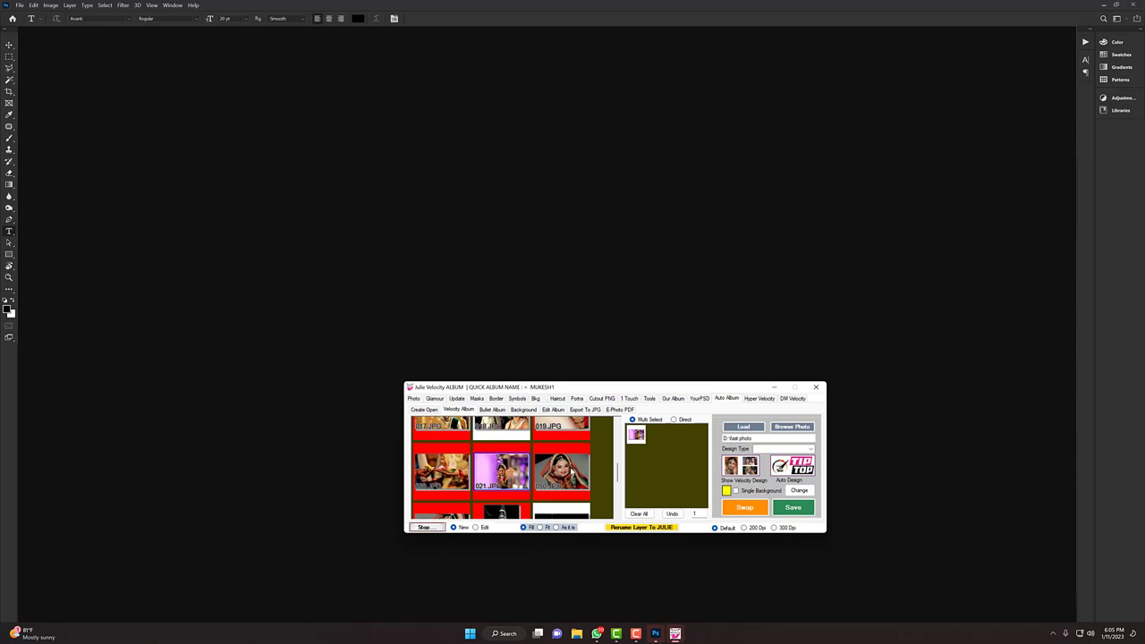
left_click(561, 470)
scroll(562, 471, "down", 2)
left_click(501, 474)
scroll(501, 474, "down", 2)
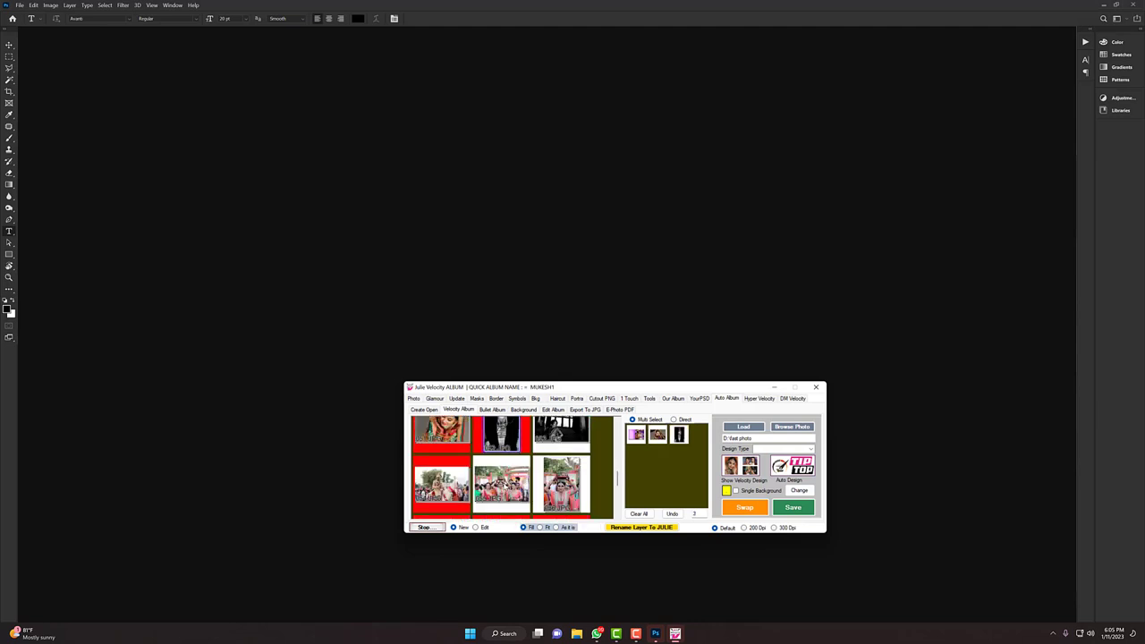
Step: Add five more photos to the set: three ceremony shots, the bride in pink on purple, and 021.JPG again
scroll(504, 486, "down", 8)
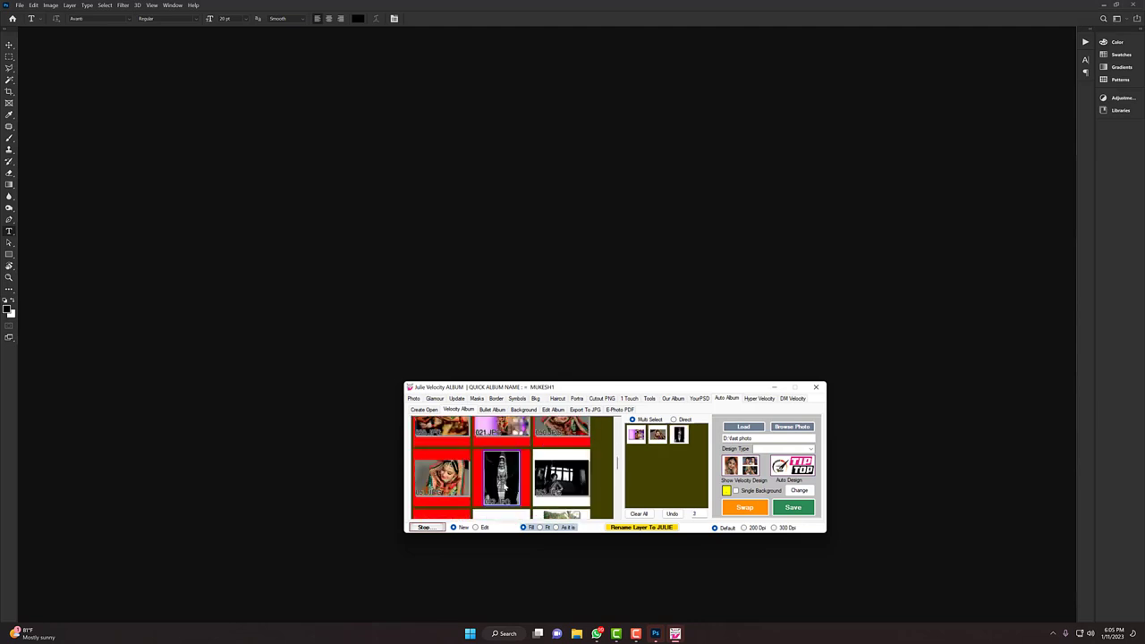
left_click(505, 488)
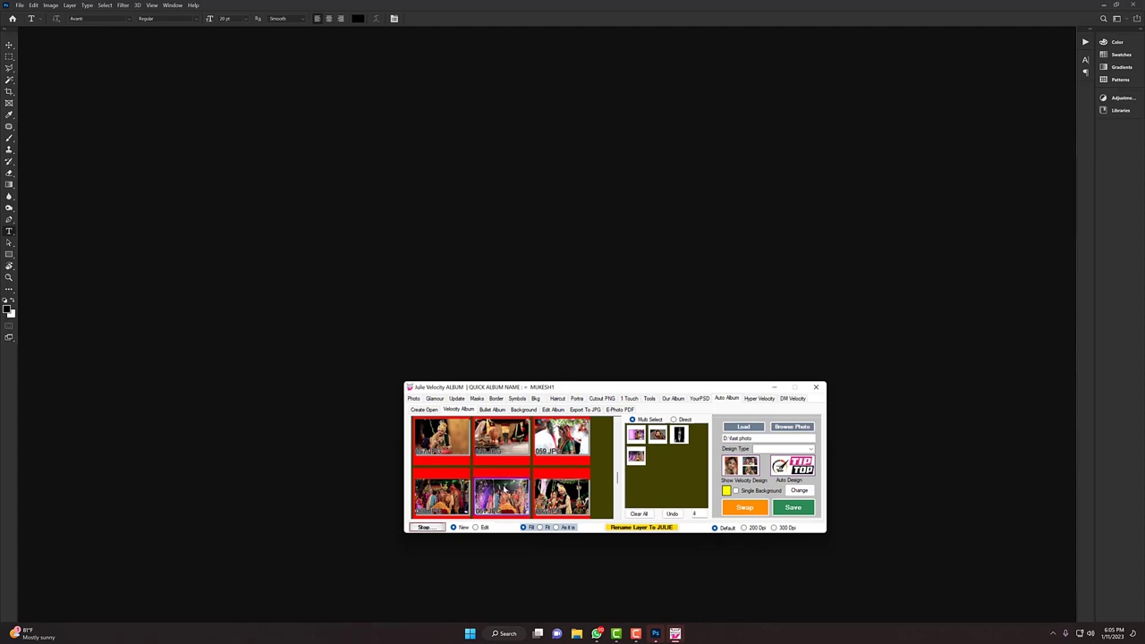
left_click(547, 495)
scroll(501, 467, "down", 2)
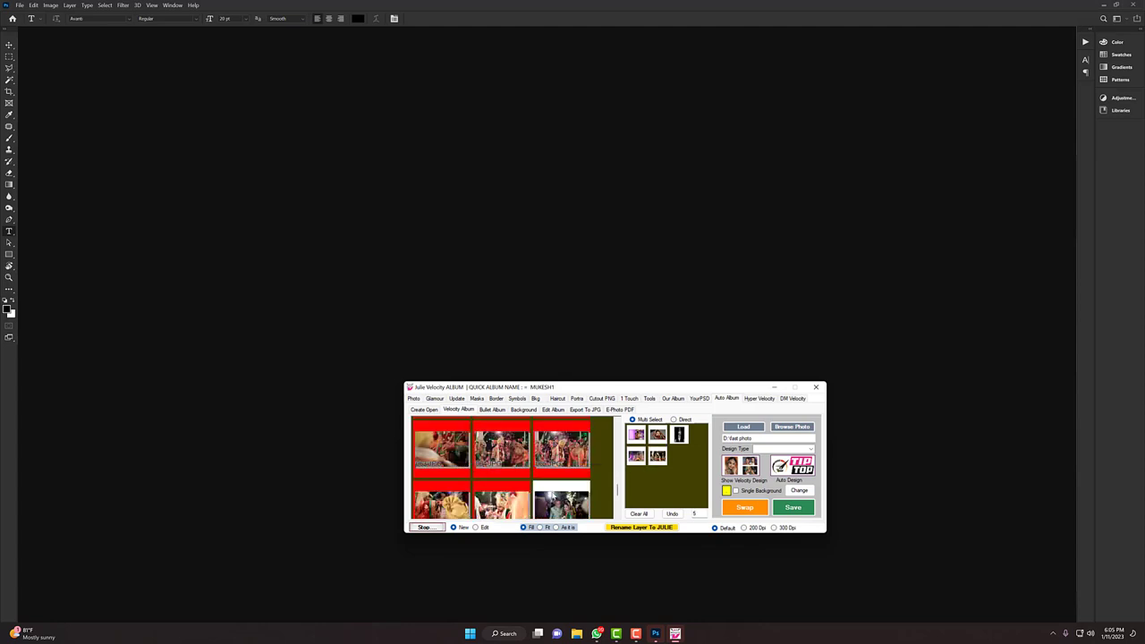
left_click(514, 458)
scroll(518, 463, "down", 2)
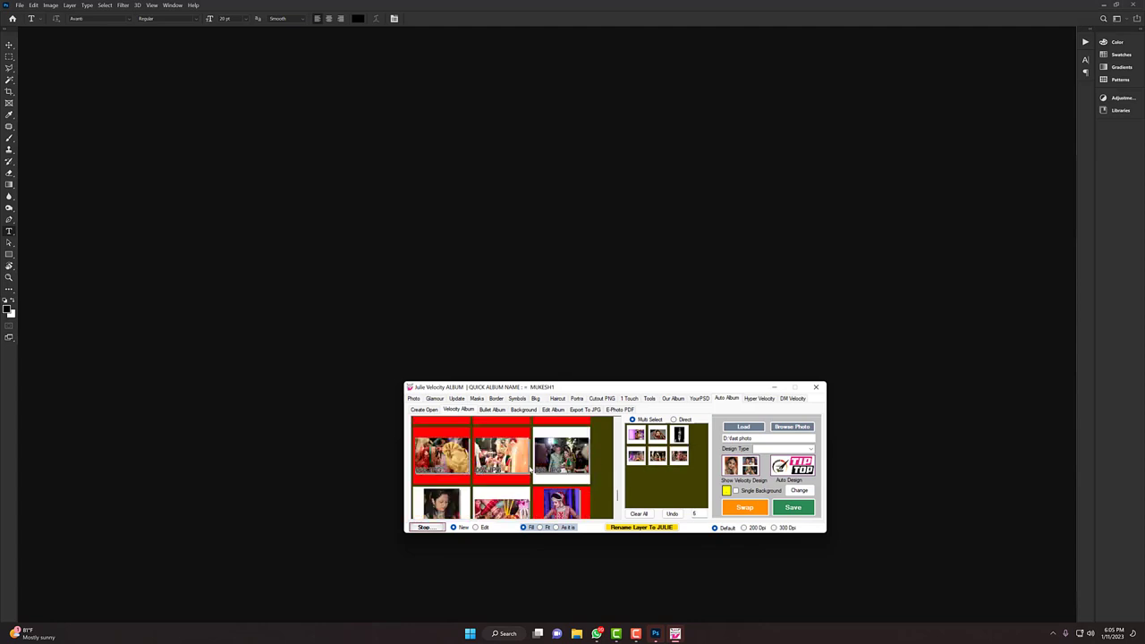
scroll(526, 465, "down", 2)
left_click(562, 436)
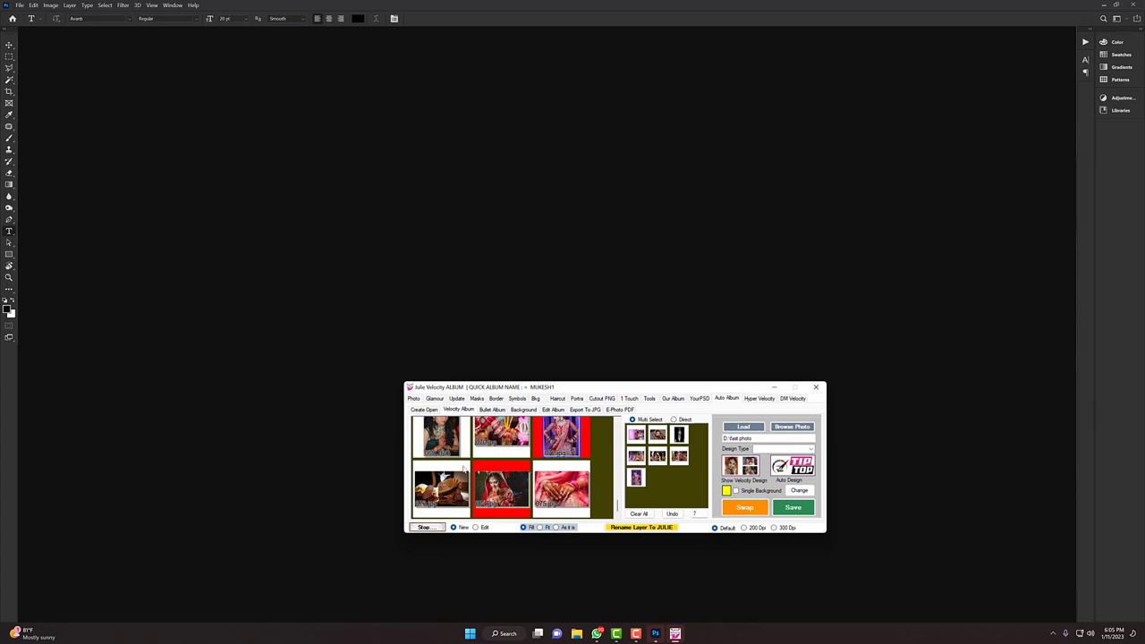
scroll(501, 466, "up", 2)
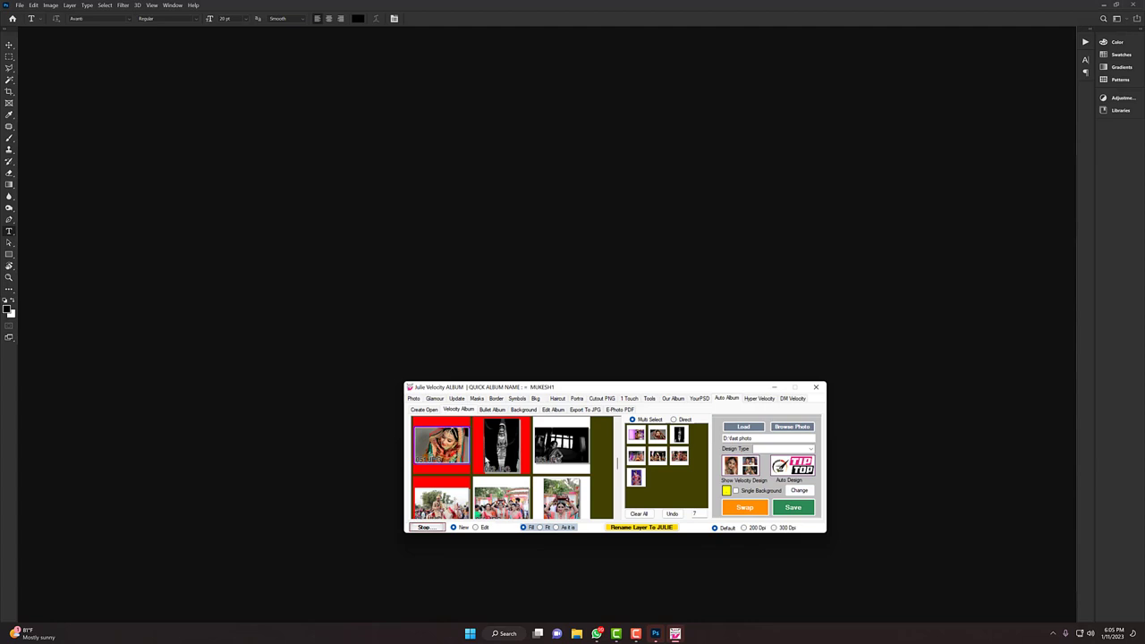
scroll(576, 452, "up", 2)
left_click(576, 453)
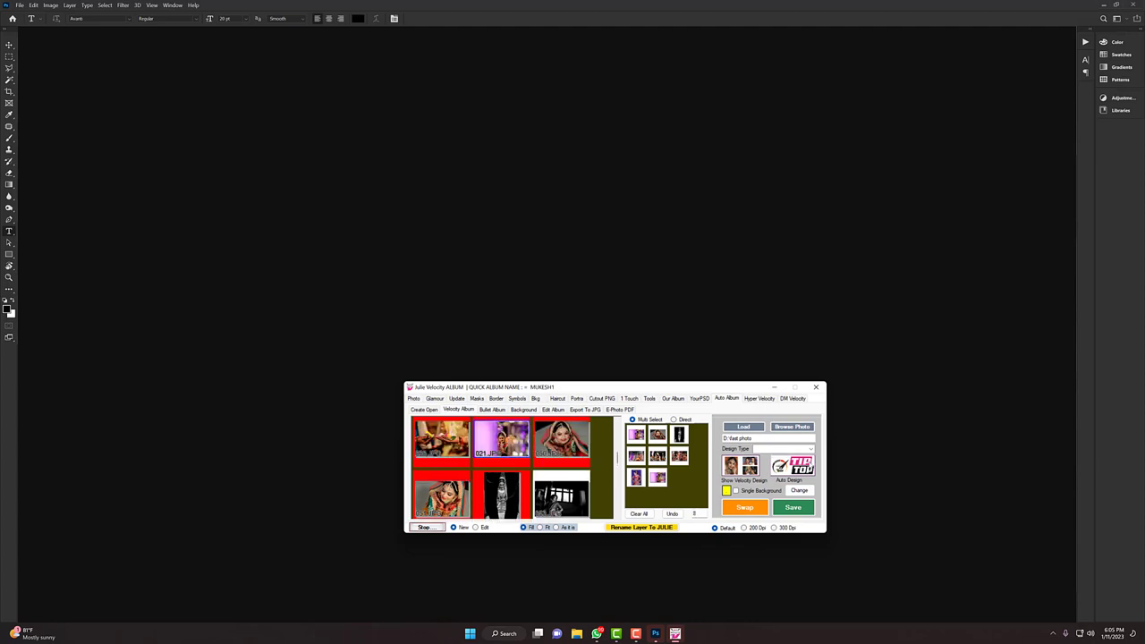
Step: Choose a style pack as the design type and show the Velocity designs for the selected photos
left_click(810, 449)
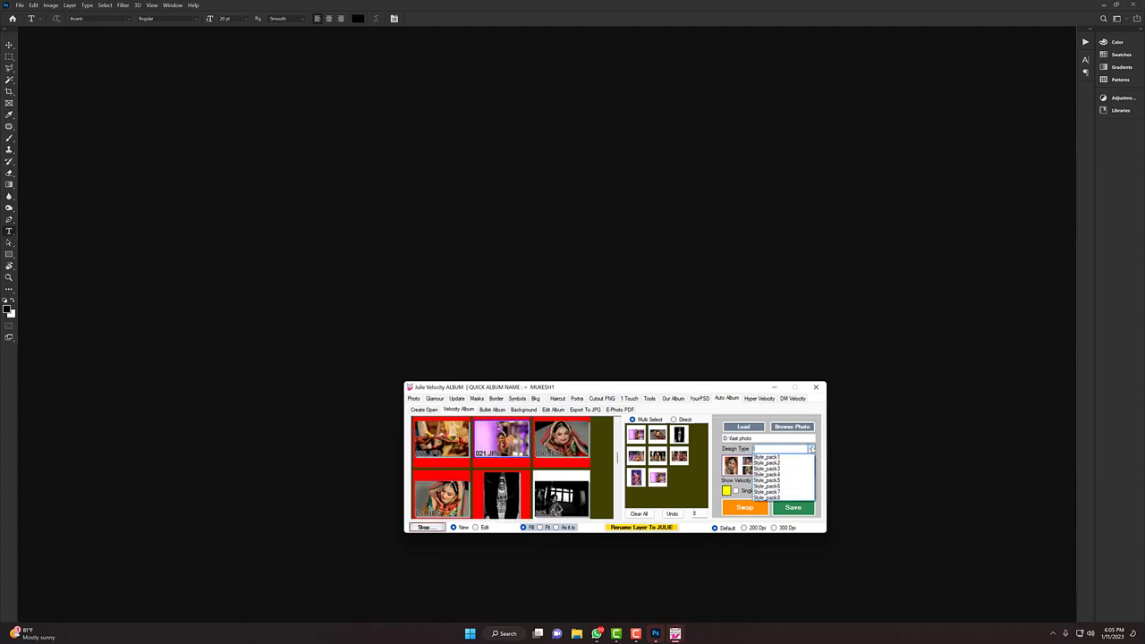
left_click(781, 494)
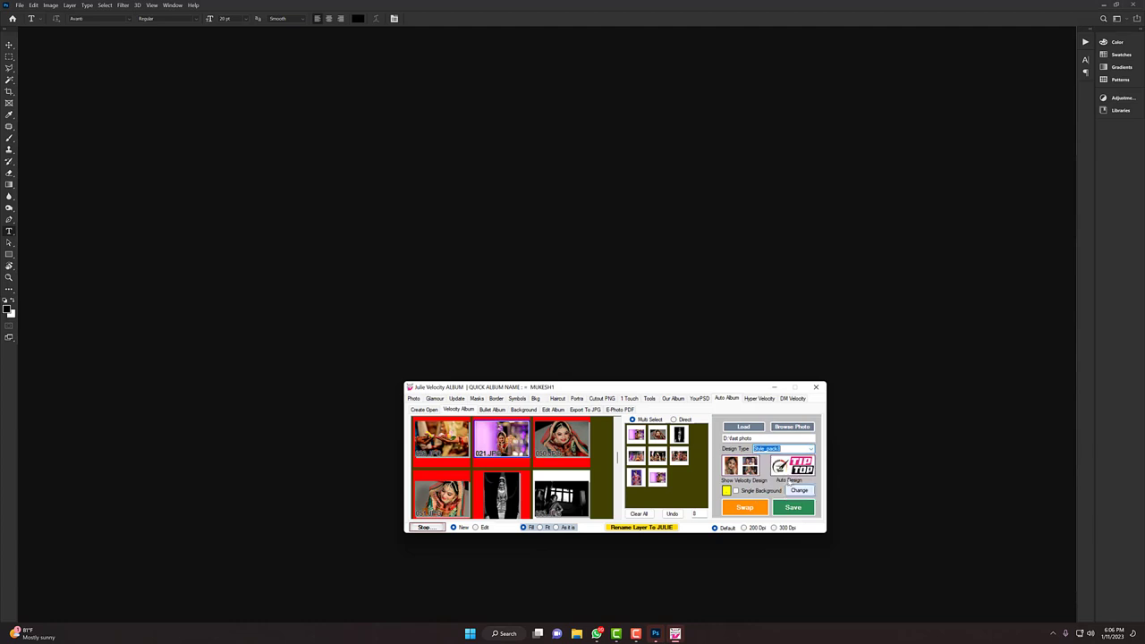
left_click_drag(771, 390, 758, 404)
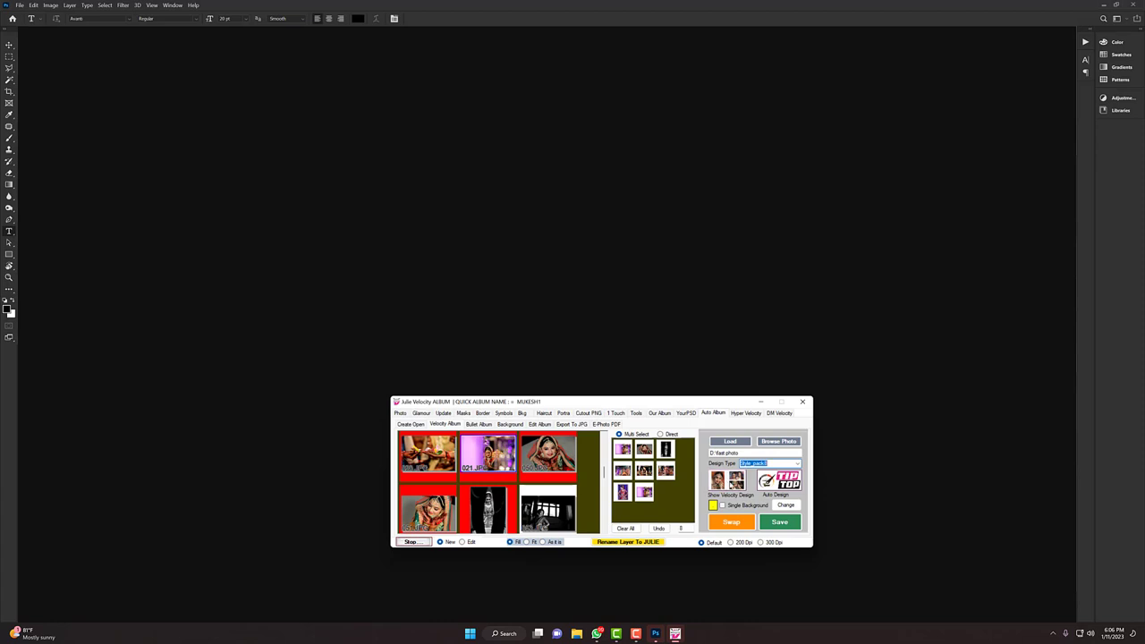
left_click(735, 483)
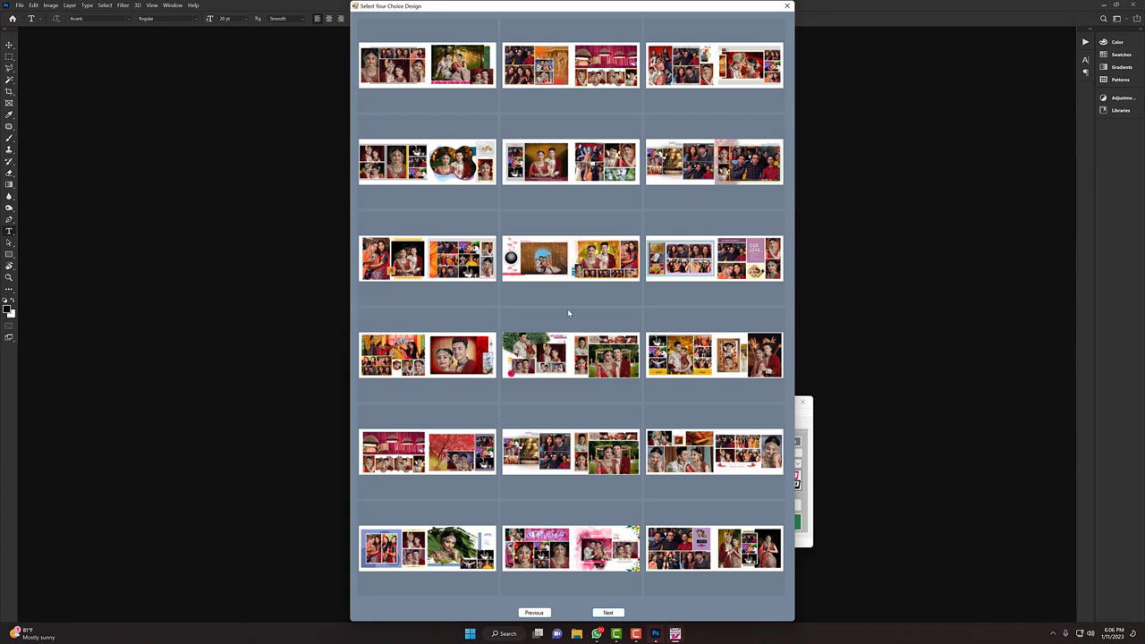
Step: Look through successive sets of Velocity designs to compare the available two-page spread layouts
left_click(607, 613)
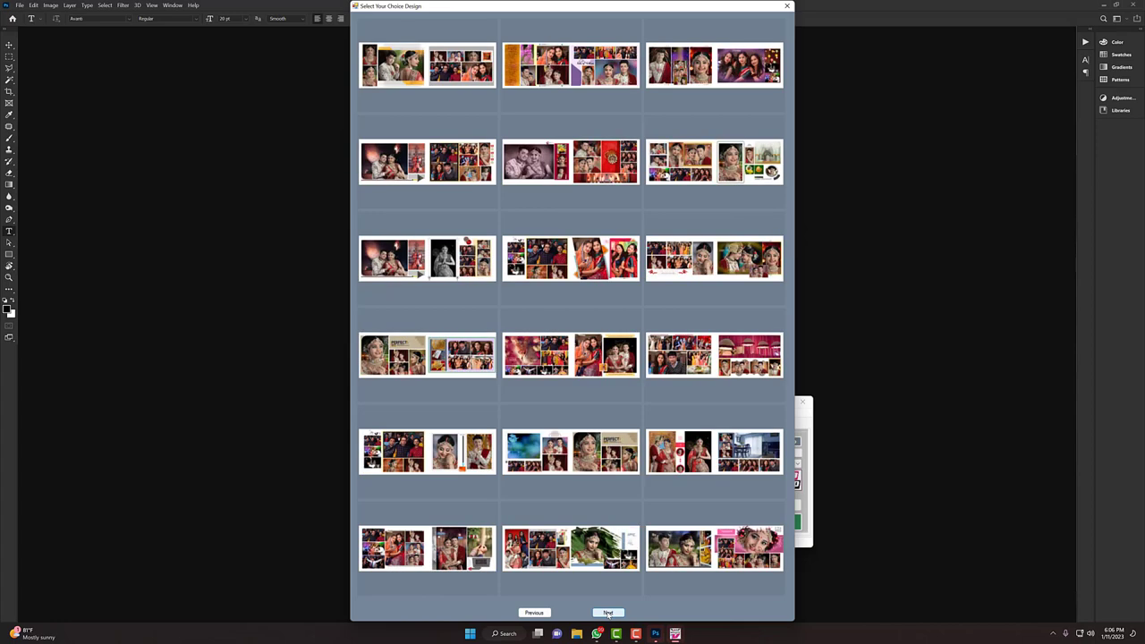
left_click(607, 613)
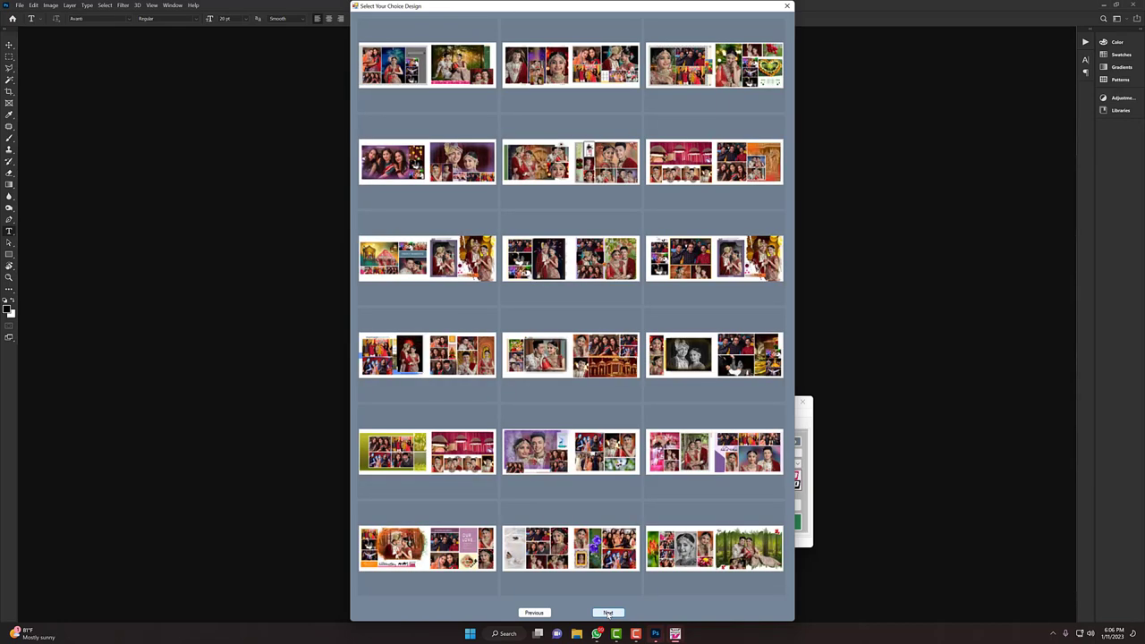
left_click(607, 614)
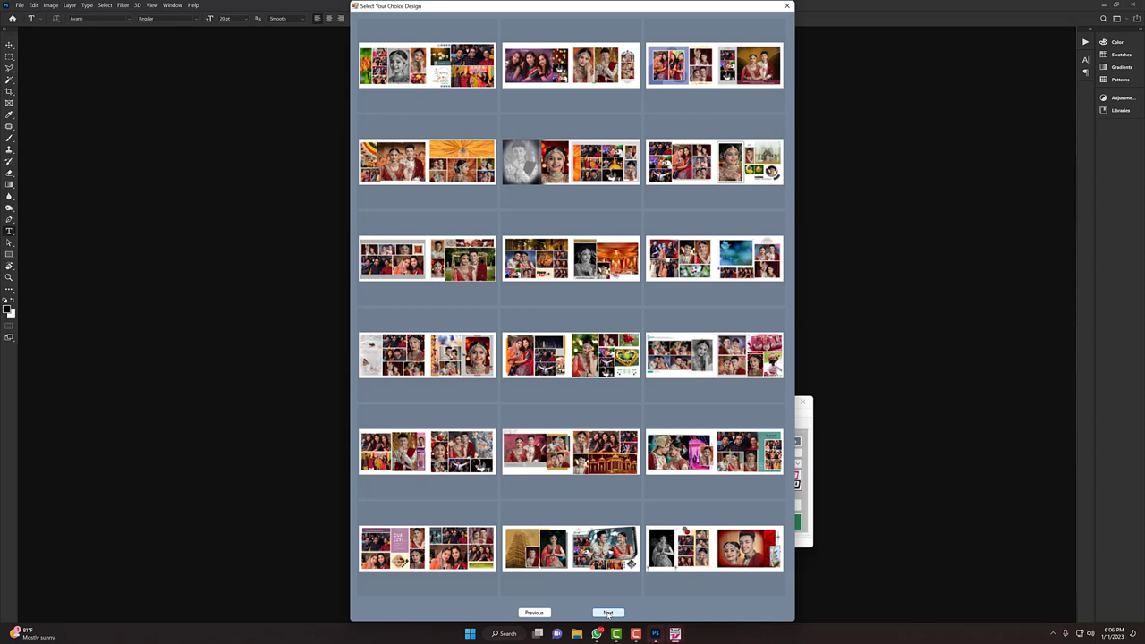
left_click(607, 613)
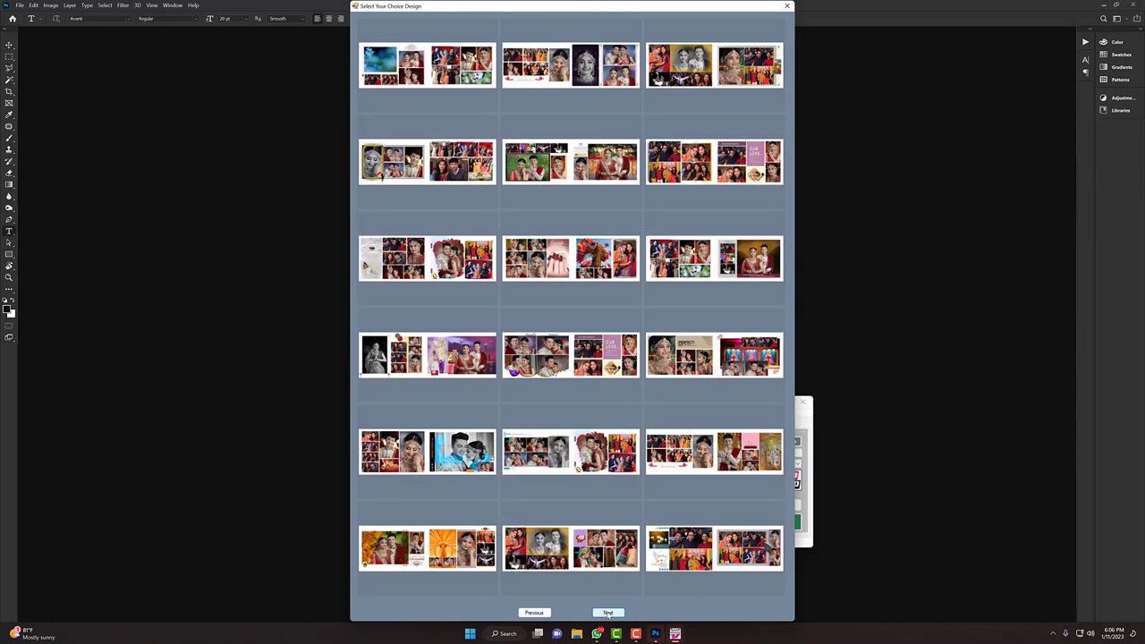
left_click(607, 613)
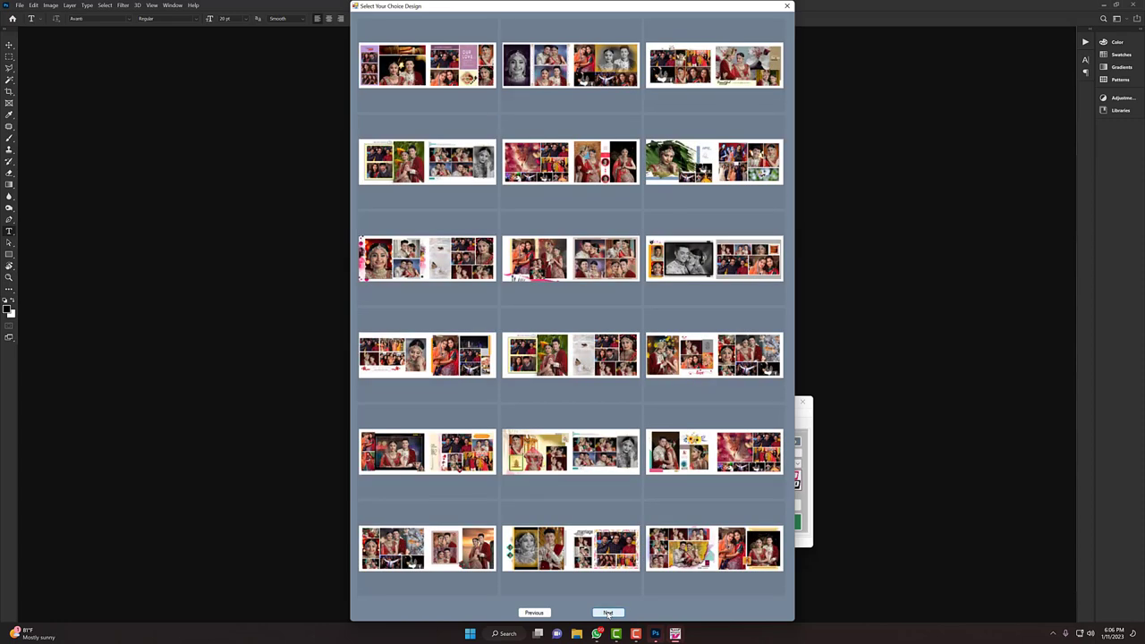
left_click(607, 614)
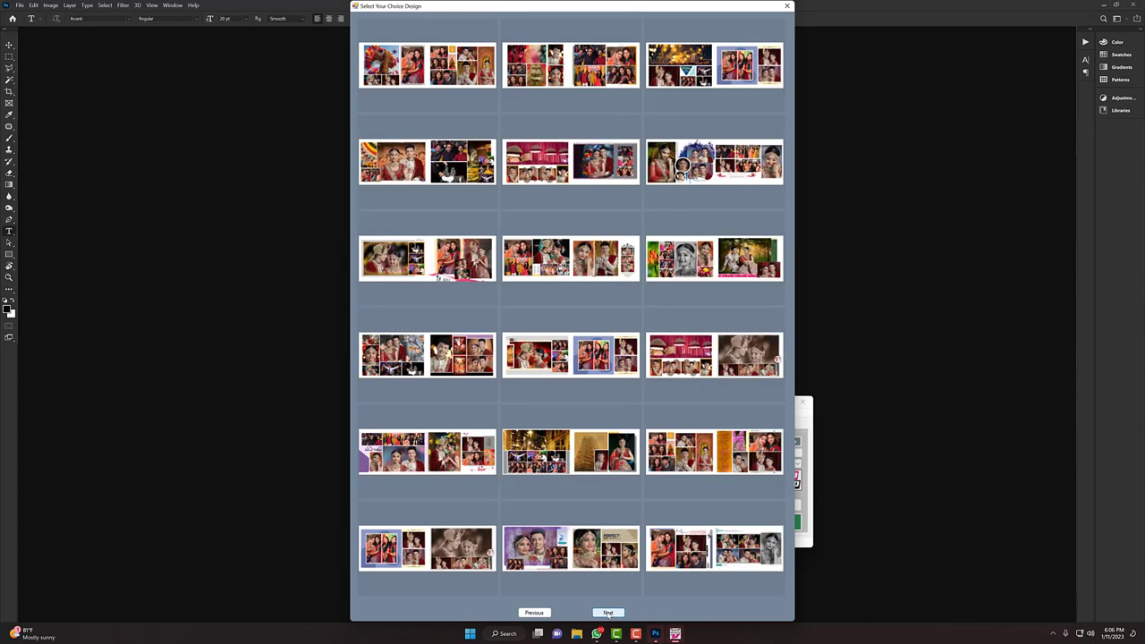
left_click(607, 614)
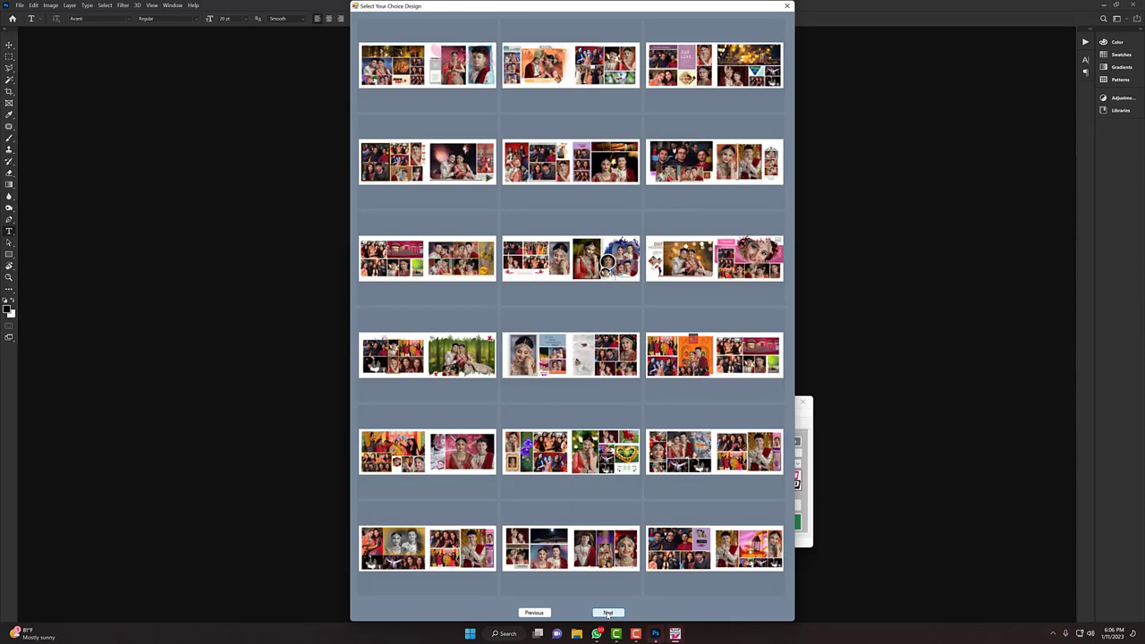
left_click(607, 614)
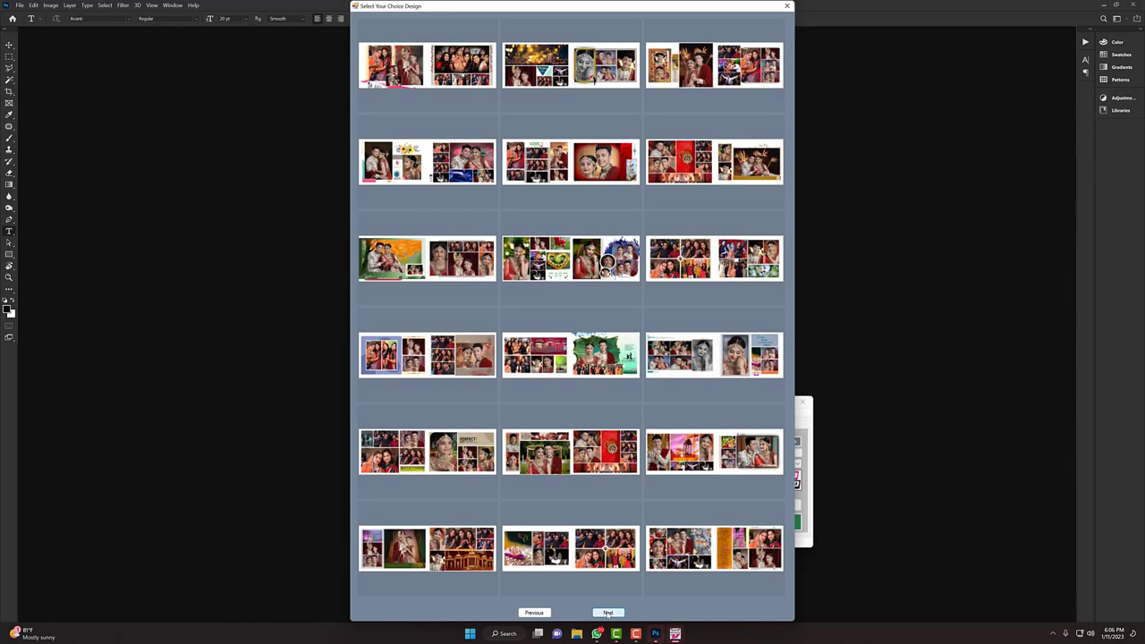
left_click(607, 614)
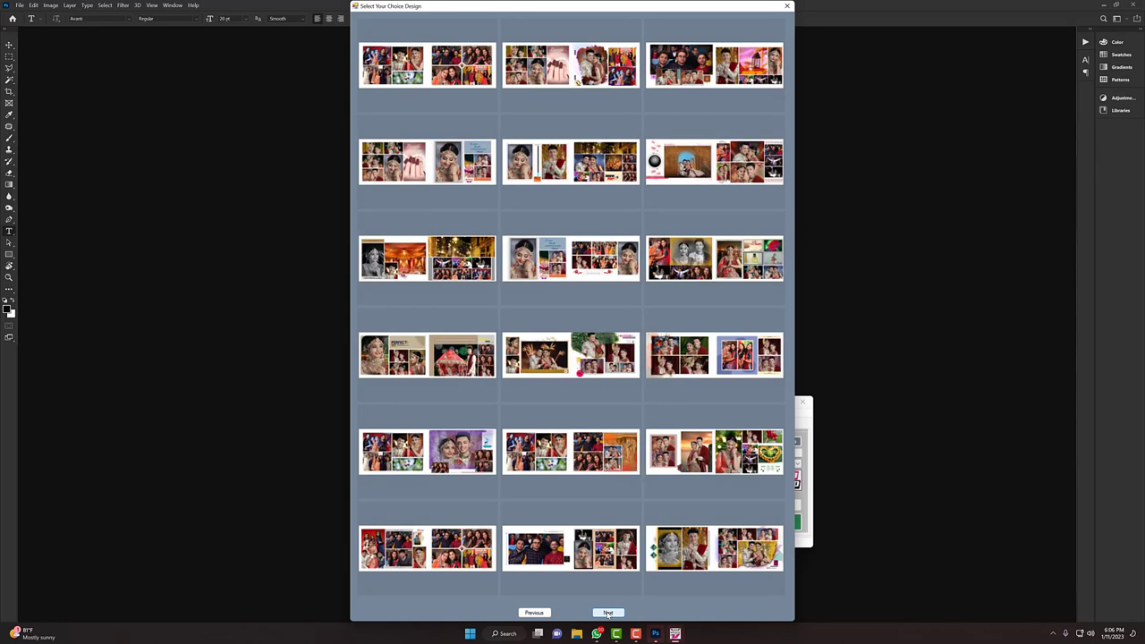
left_click(607, 614)
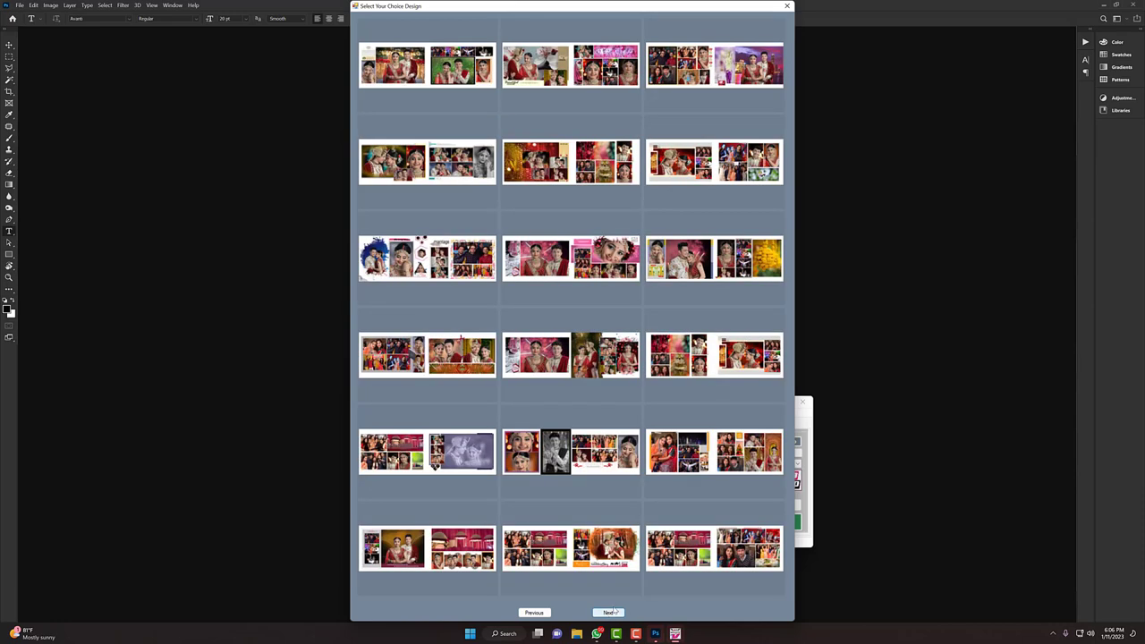
left_click(607, 613)
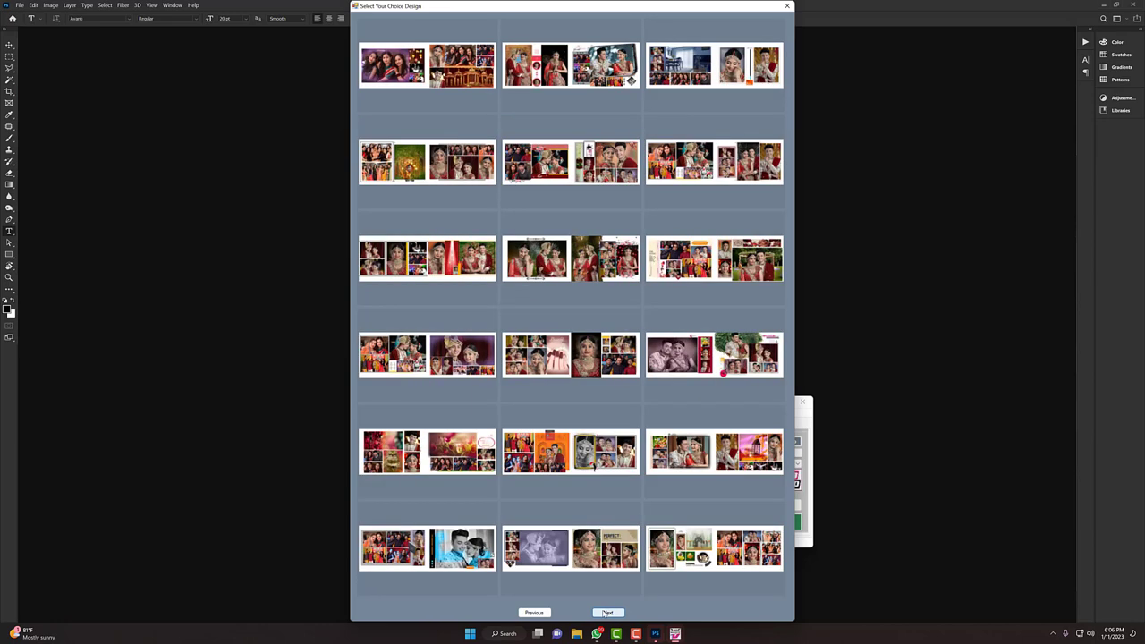
left_click(607, 614)
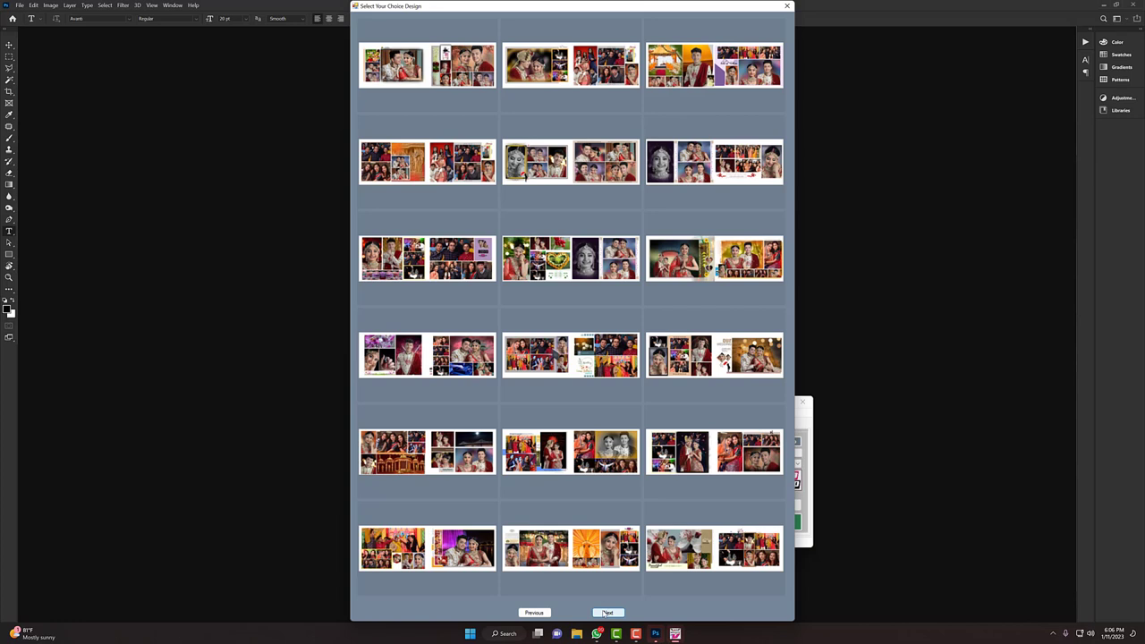
Step: Build the spread from the design pairing a taupe page with the purple "Our Love" page and dismiss the antivirus alert
left_click(453, 158)
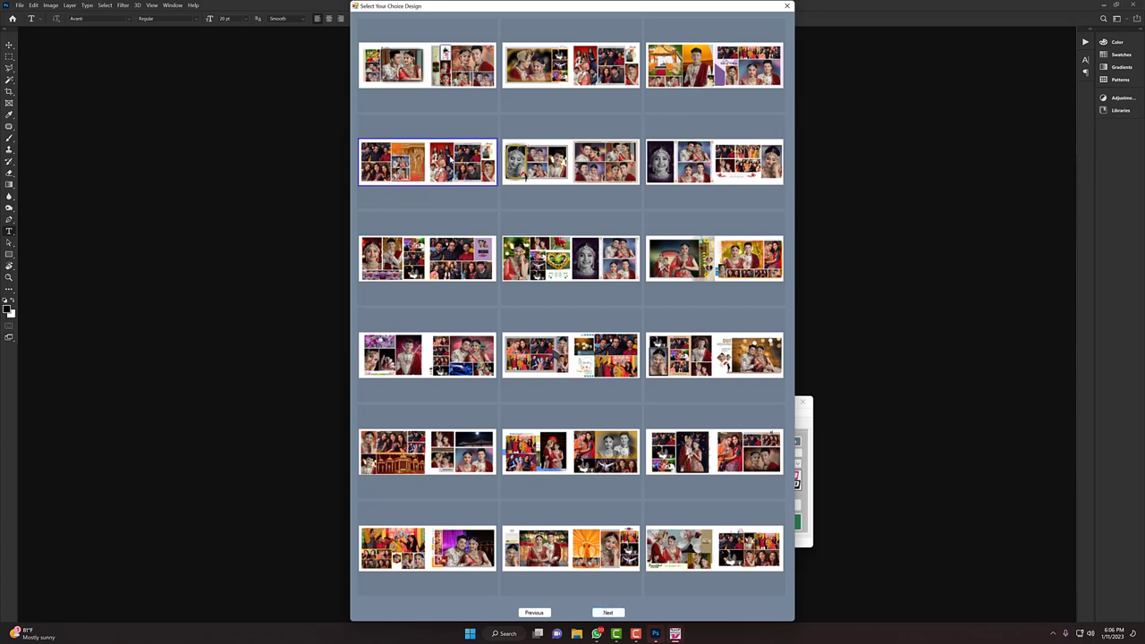
left_click(525, 176)
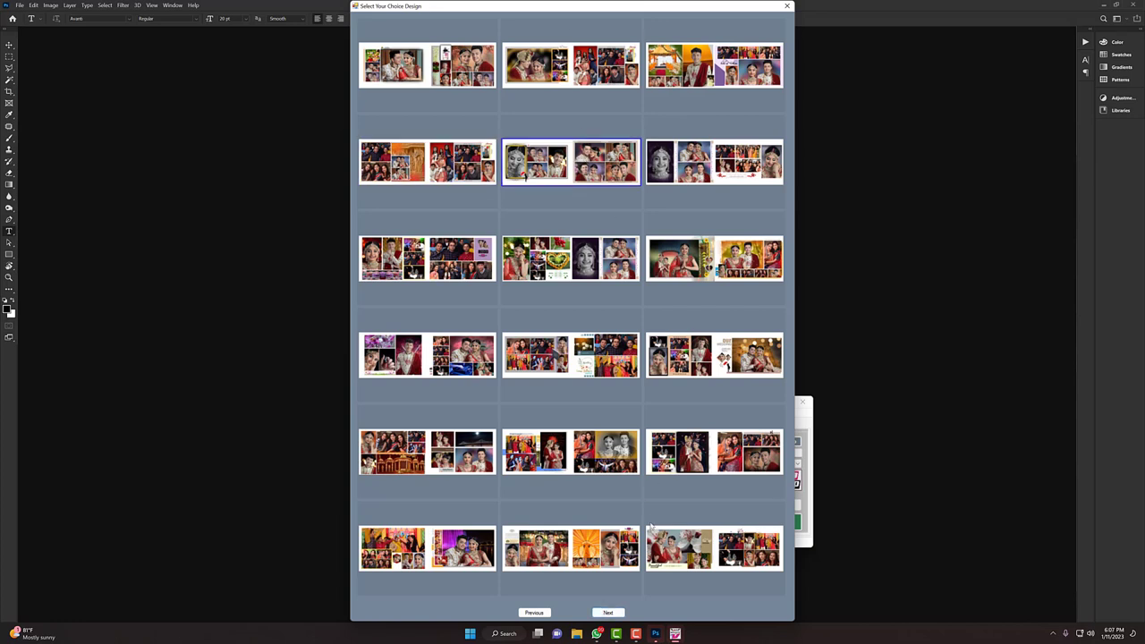
left_click(614, 616)
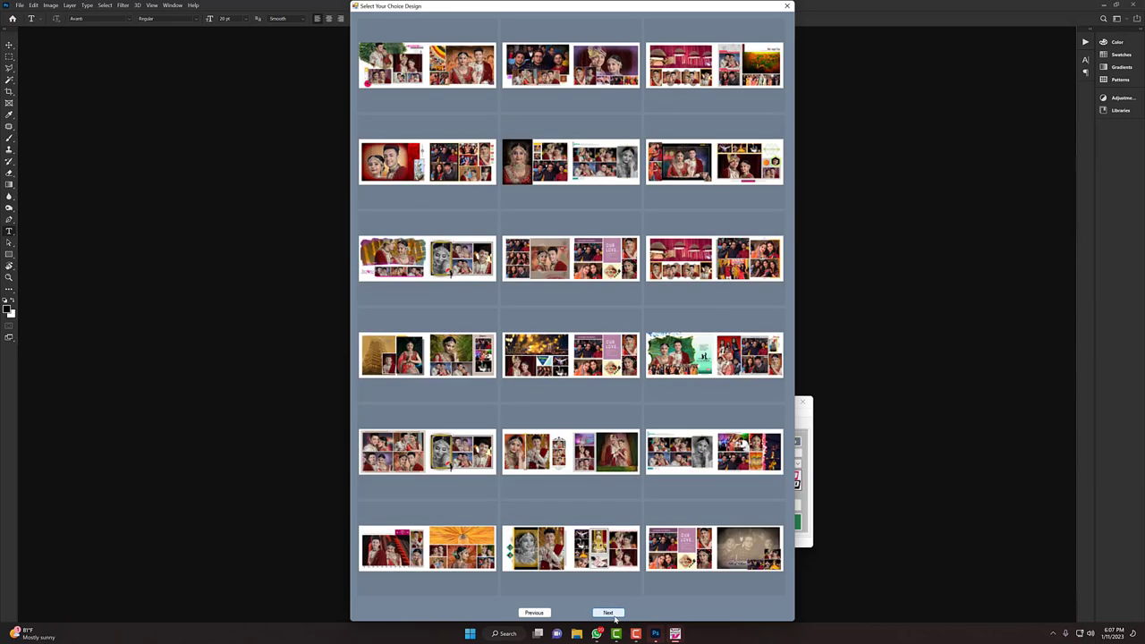
left_click(554, 265)
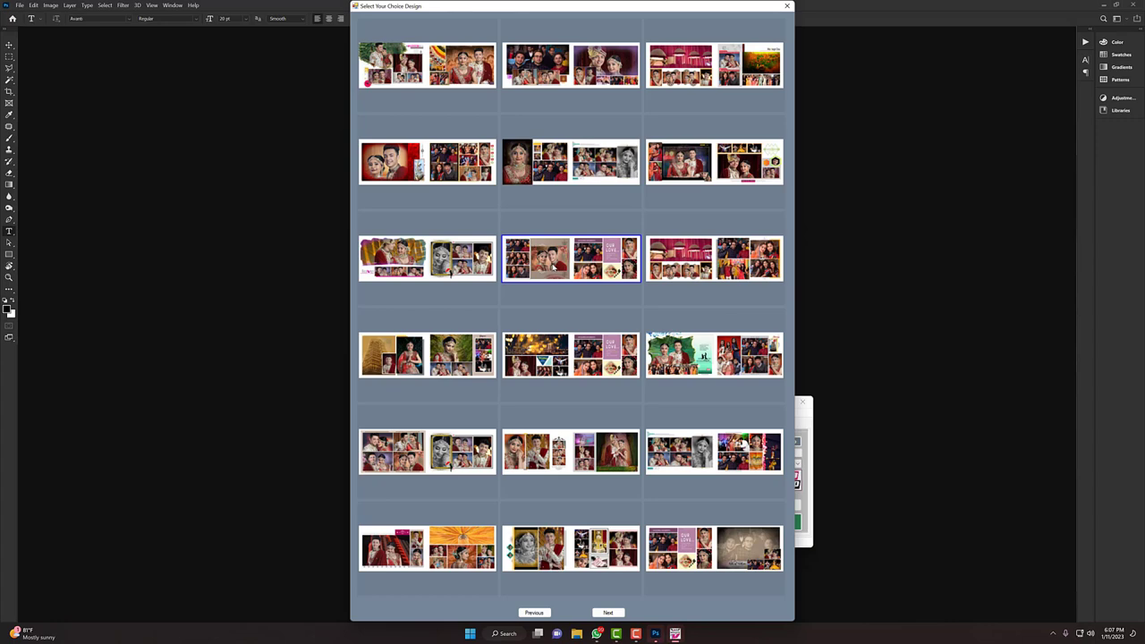
double_click(567, 272)
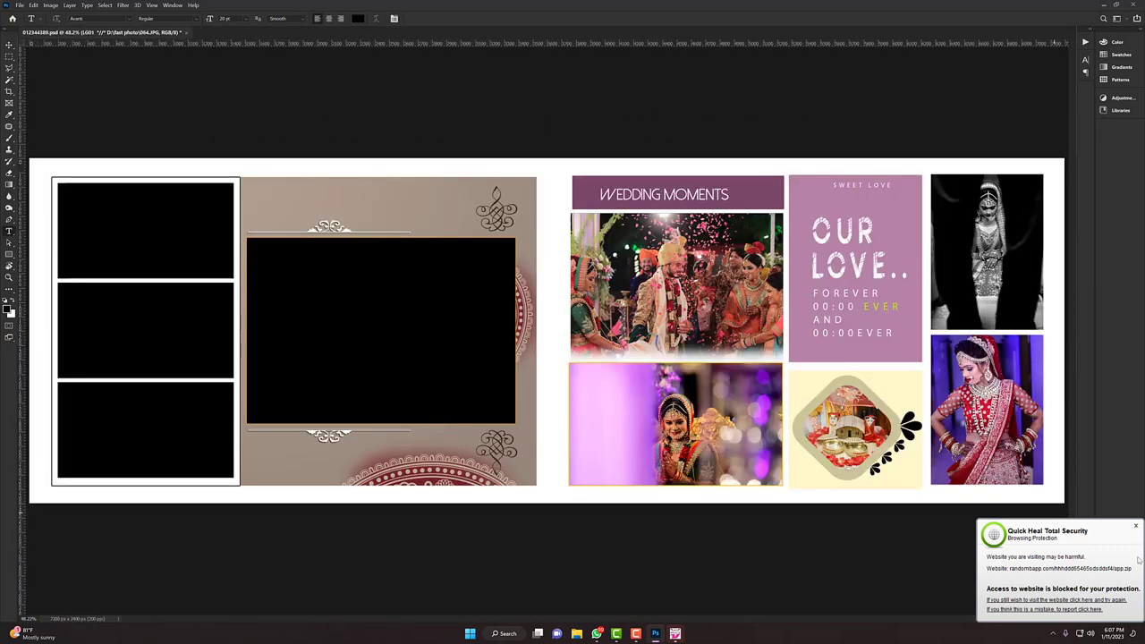
left_click(1135, 526)
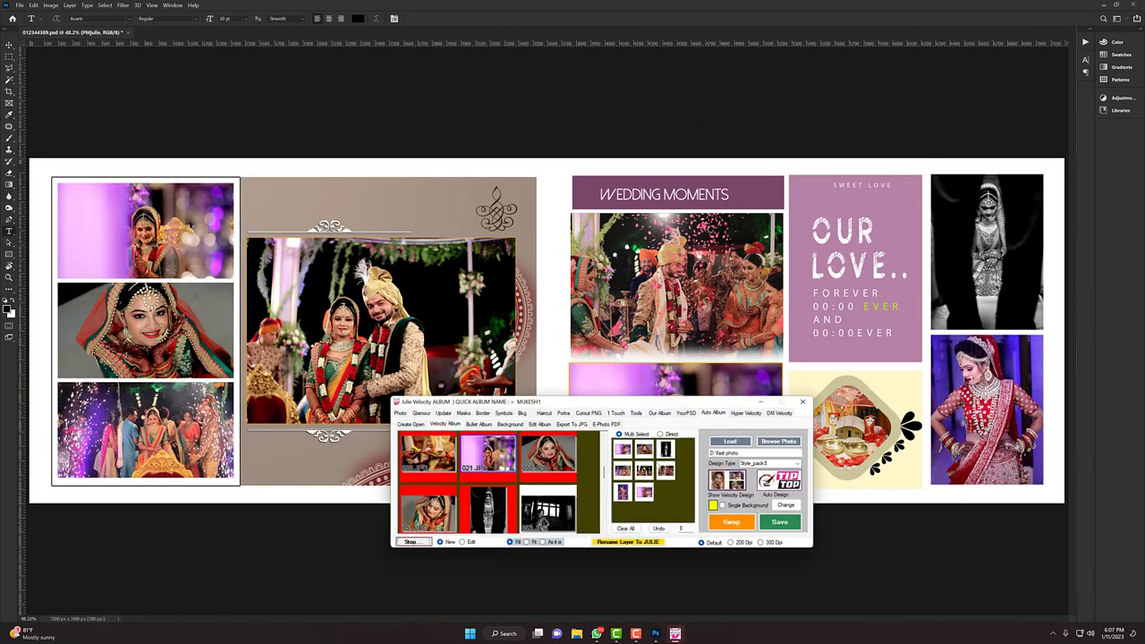
Step: Show the Style_pack8 Velocity designs again for the selected photos and examine several sets of layouts
left_click_drag(607, 403, 660, 397)
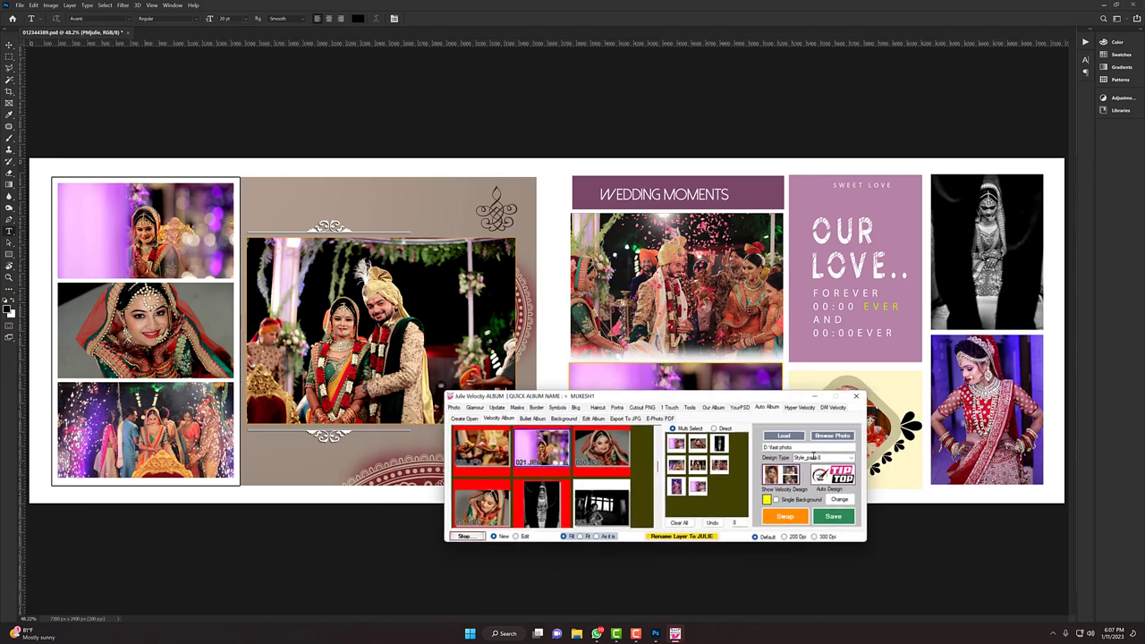
left_click(849, 459)
left_click(809, 490)
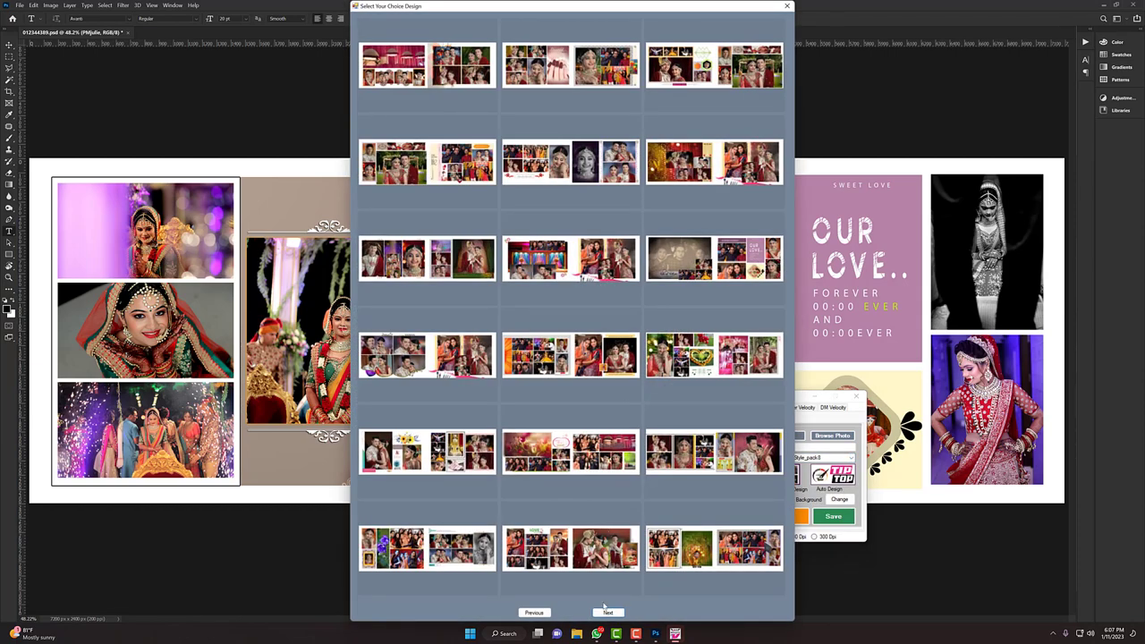
left_click(607, 612)
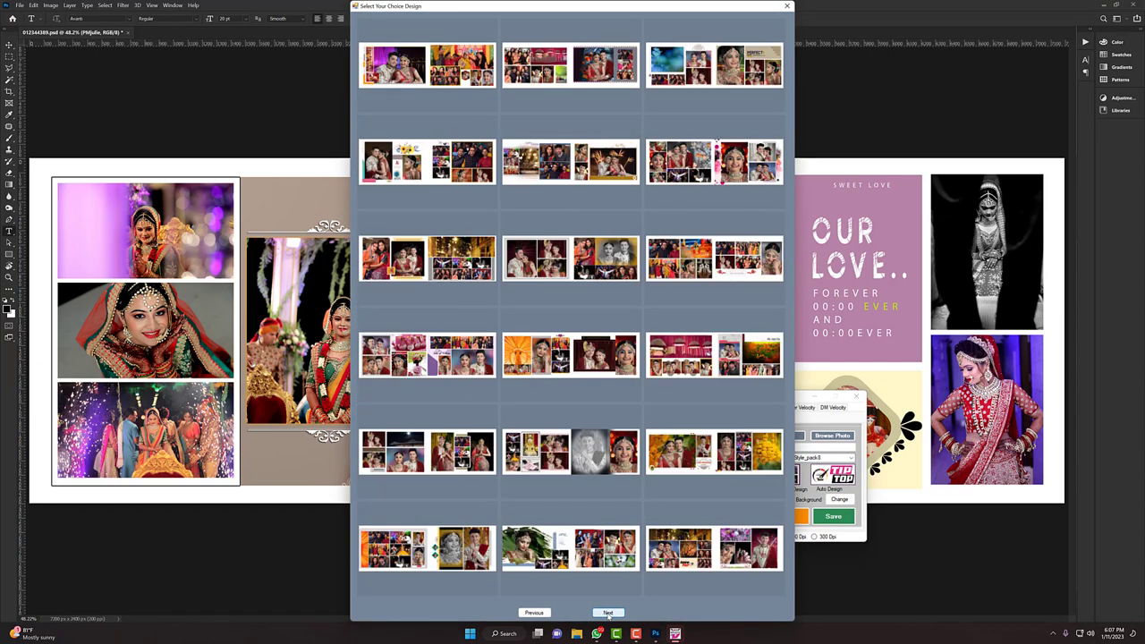
left_click(607, 612)
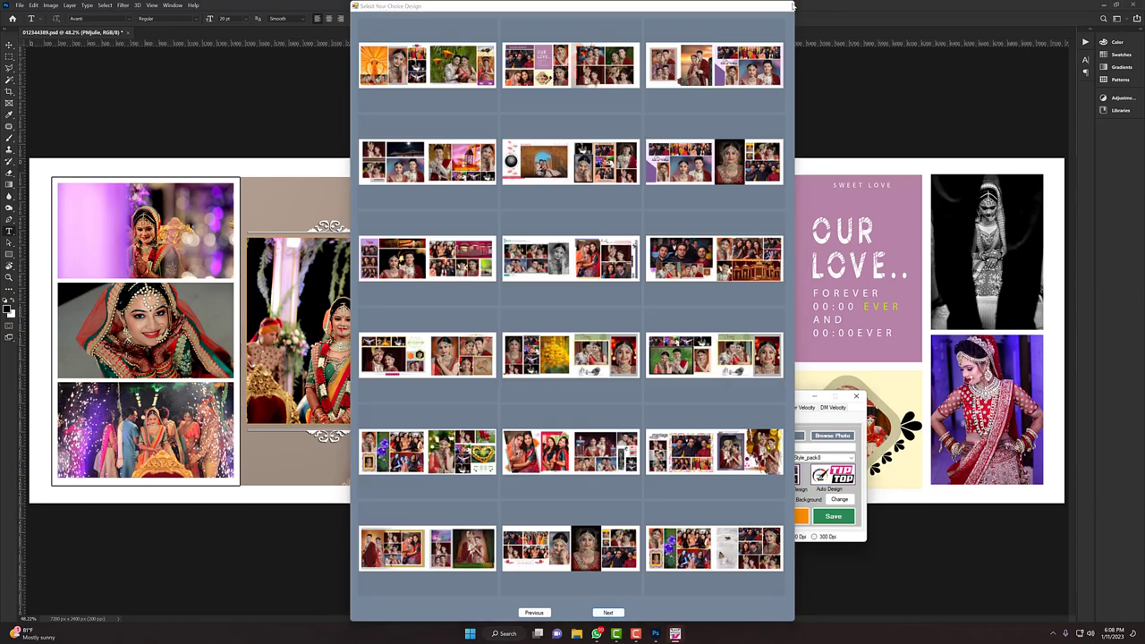
Step: Switch the design type to Style_pack6 and build the spread from its red "Lovely Moments" design
left_click(786, 7)
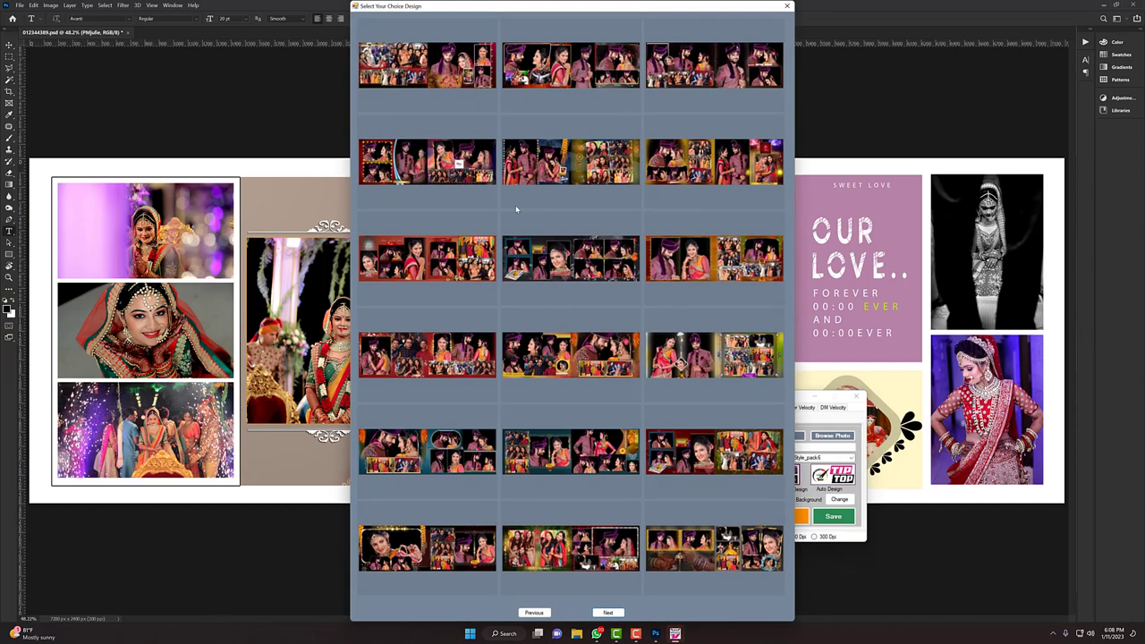
left_click(608, 613)
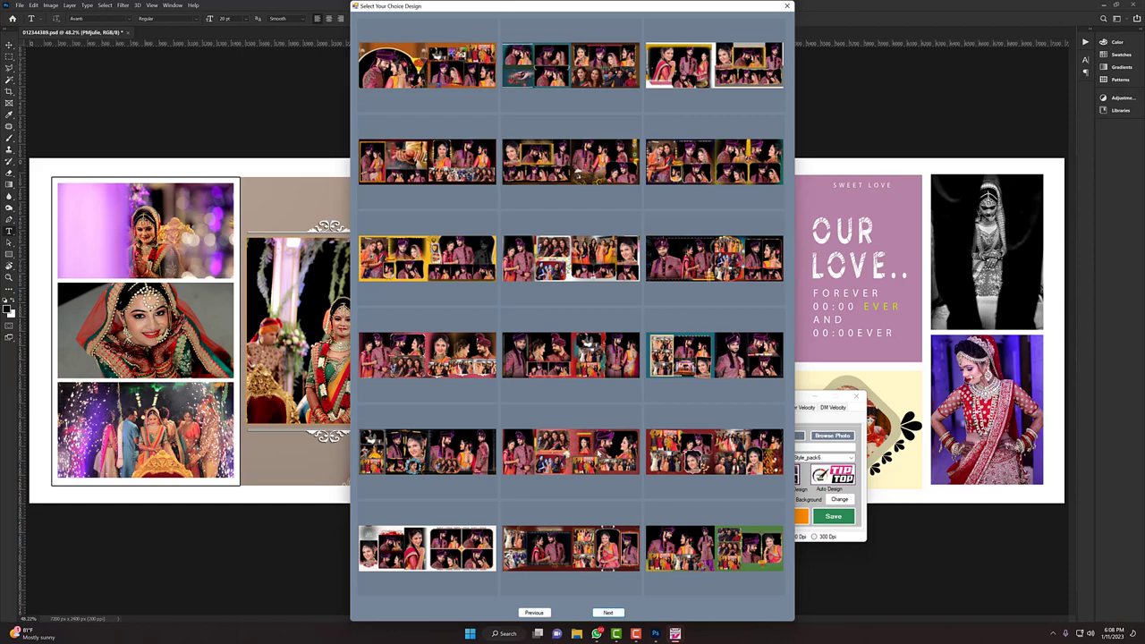
left_click(598, 455)
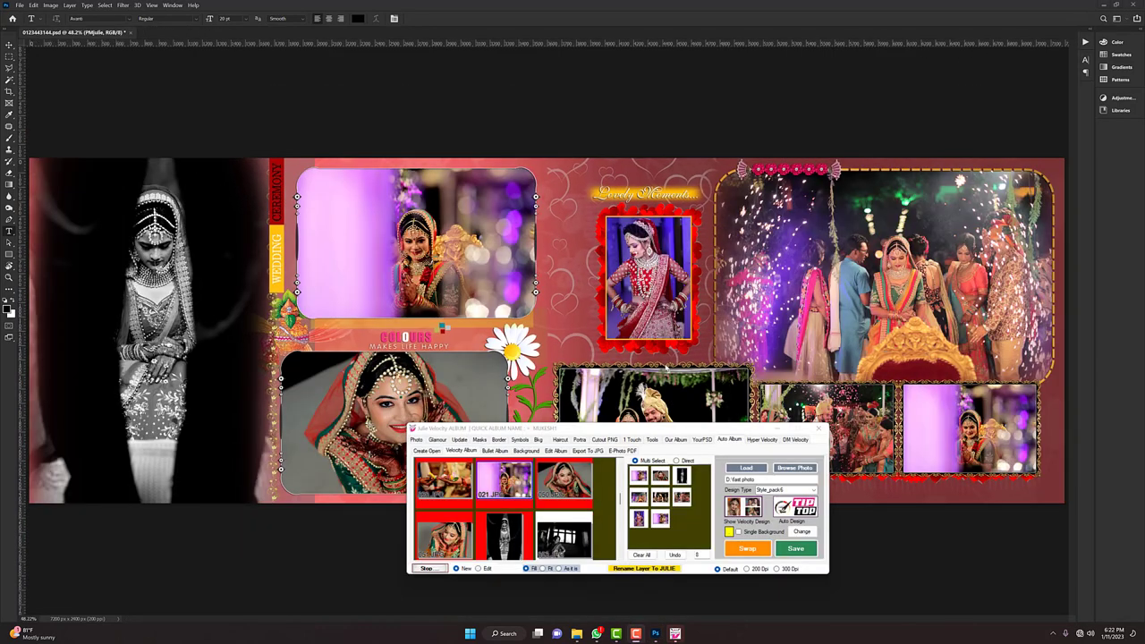
Step: Set the design type to Style_pack7 and examine its Velocity spread designs
left_click_drag(609, 428, 658, 436)
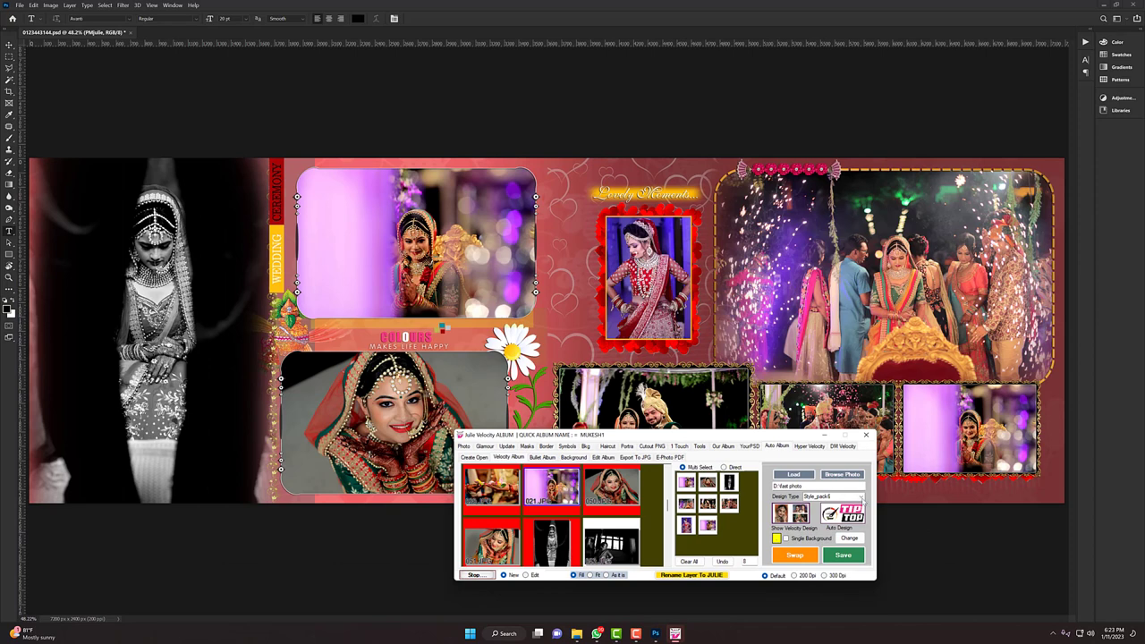
left_click(861, 498)
left_click(832, 540)
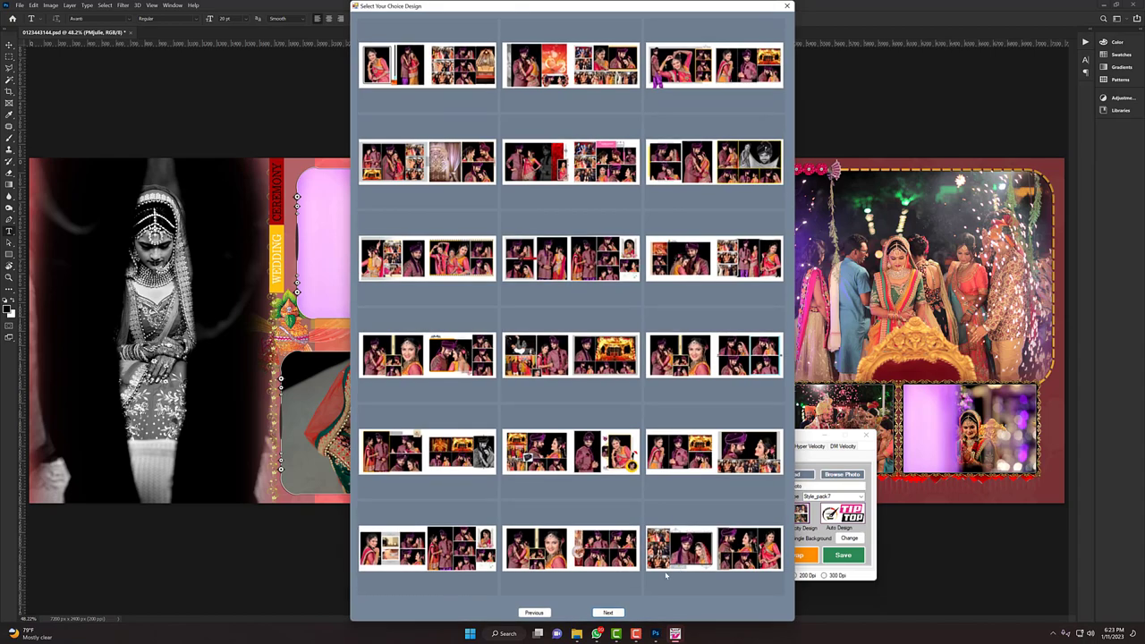
left_click(612, 613)
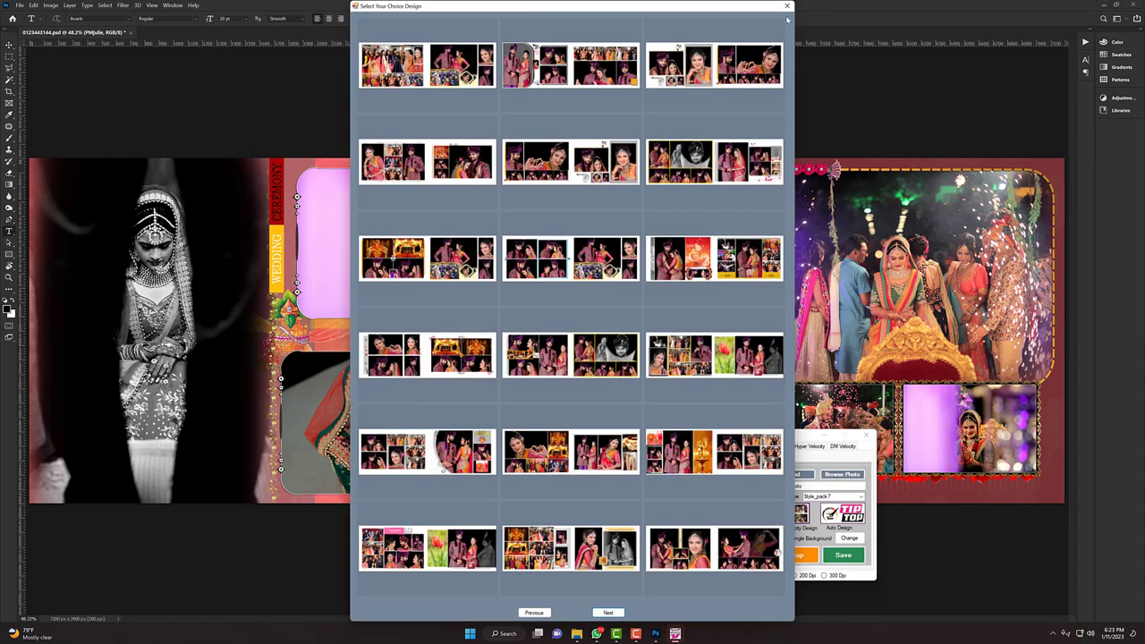
left_click(785, 6)
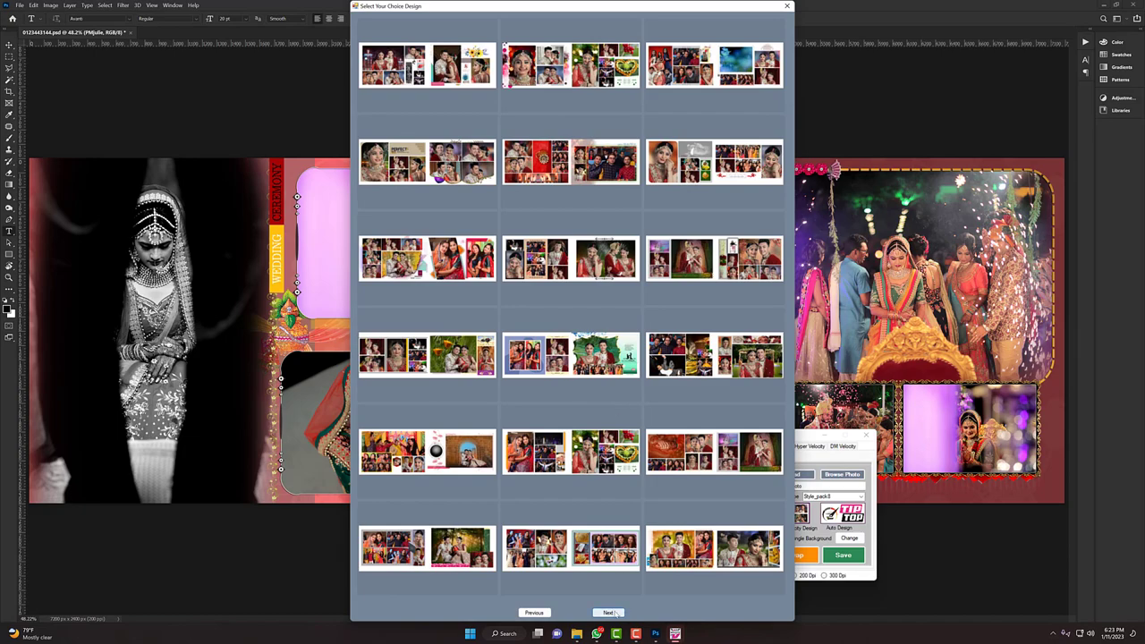
Step: Examine further sets of Style_pack8 Velocity spread designs and close the design chooser
left_click(611, 612)
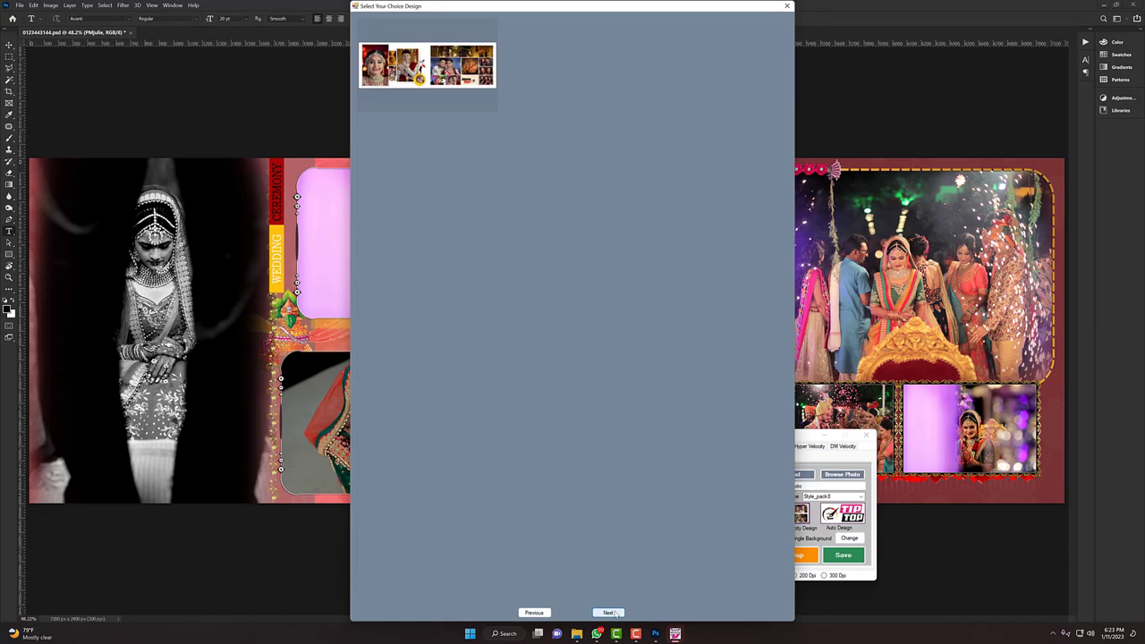
left_click(611, 612)
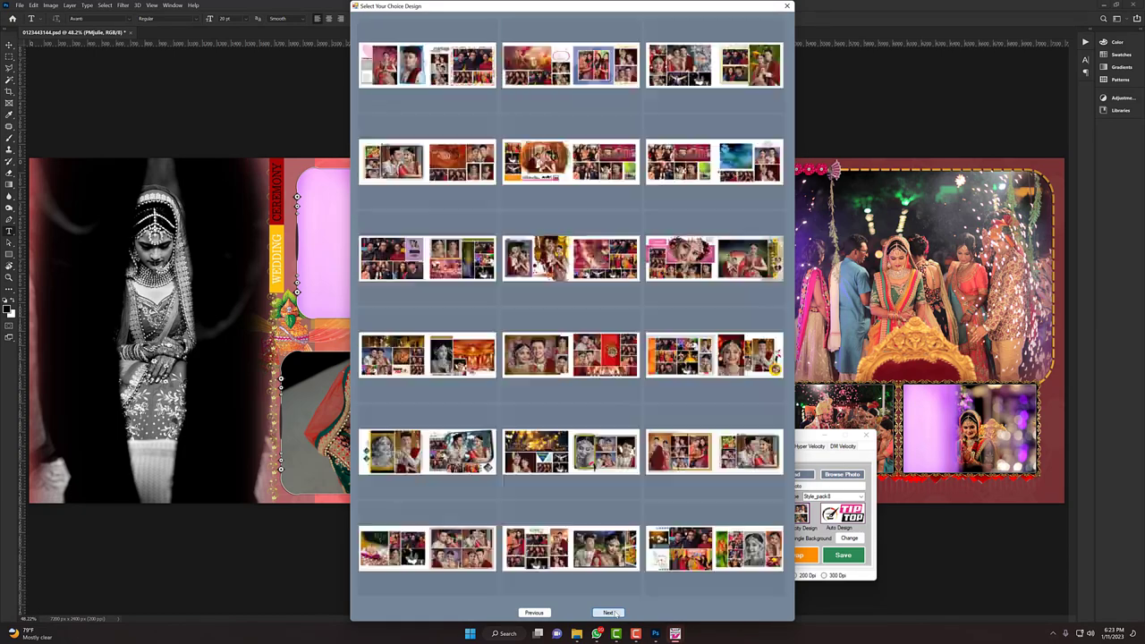
left_click(612, 612)
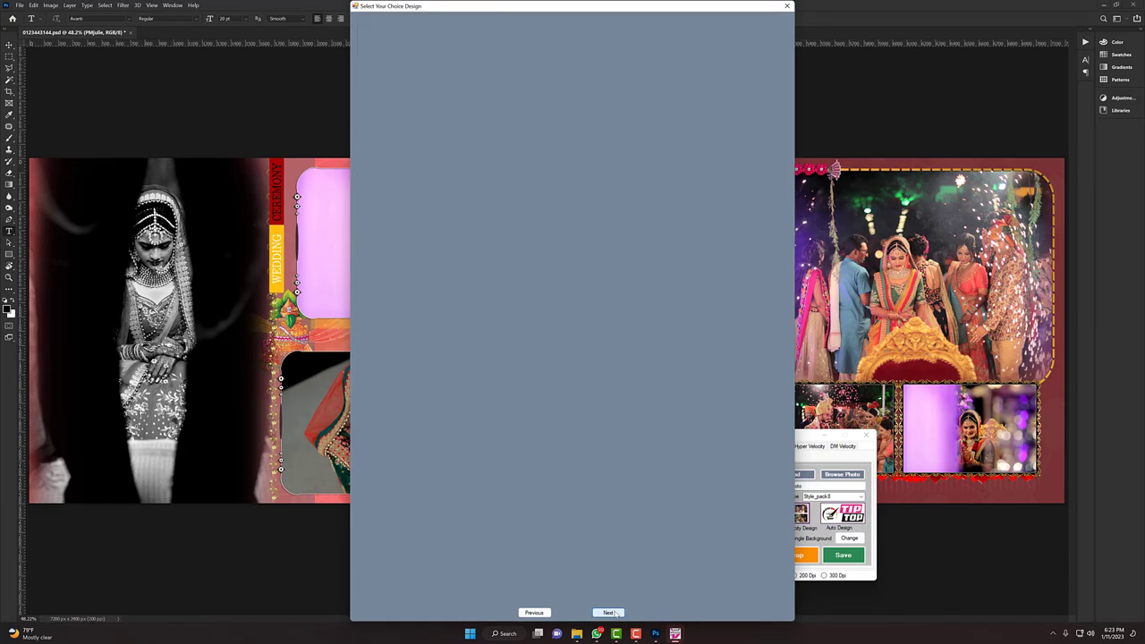
left_click(612, 612)
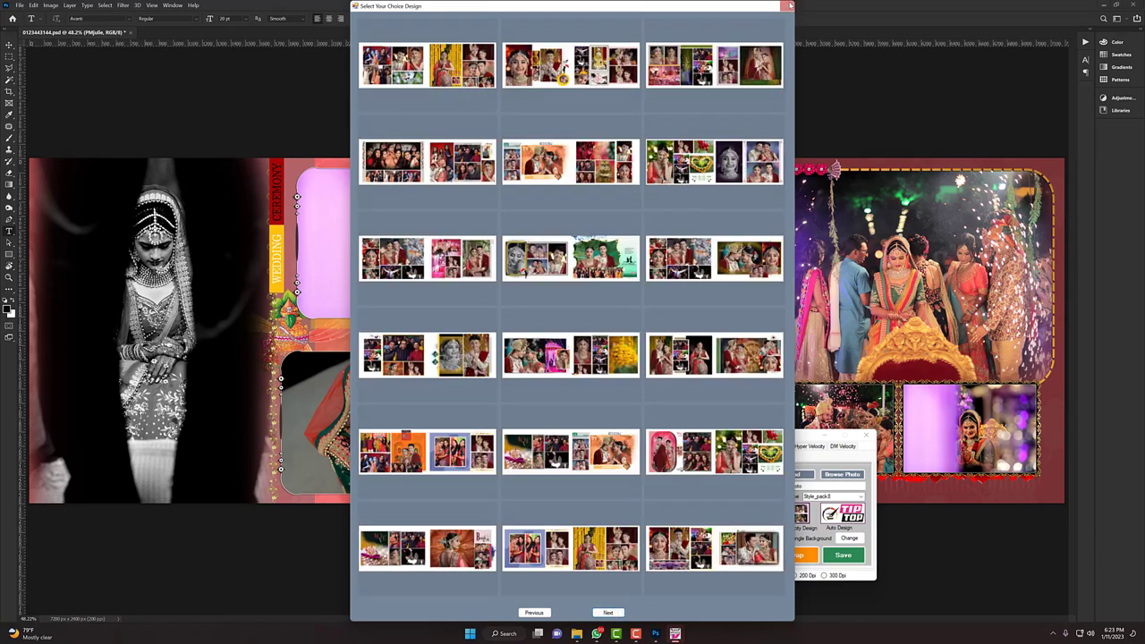
left_click(786, 5)
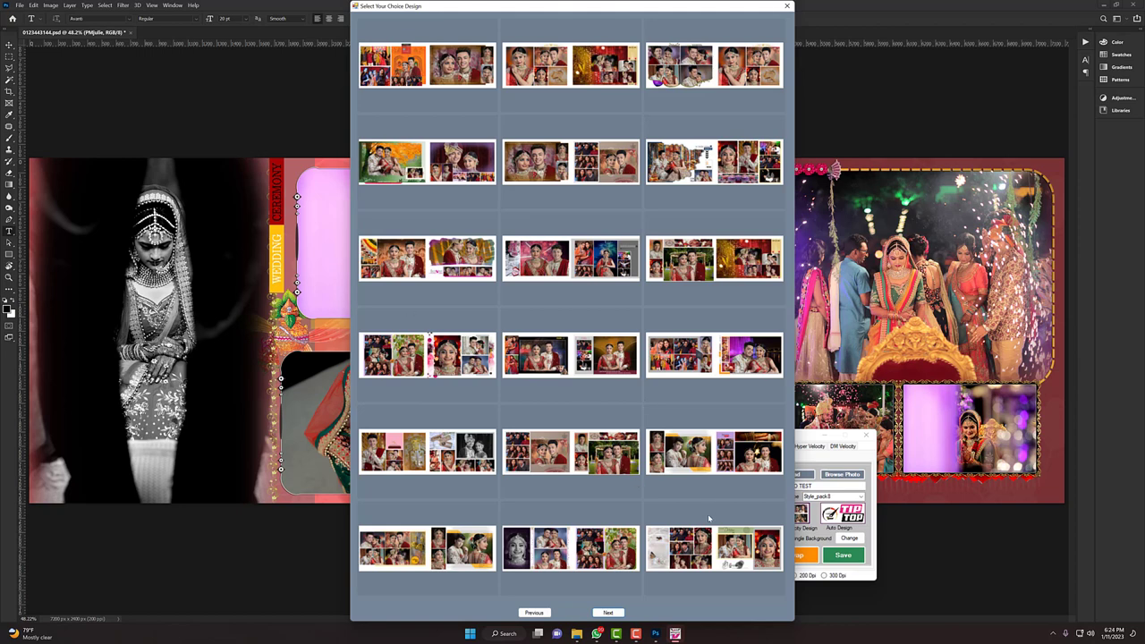
Step: Browse the Style_pack8 designs for the PHOTO TEST photos and build the spread from the white design with the pink watercolour page
left_click(610, 184)
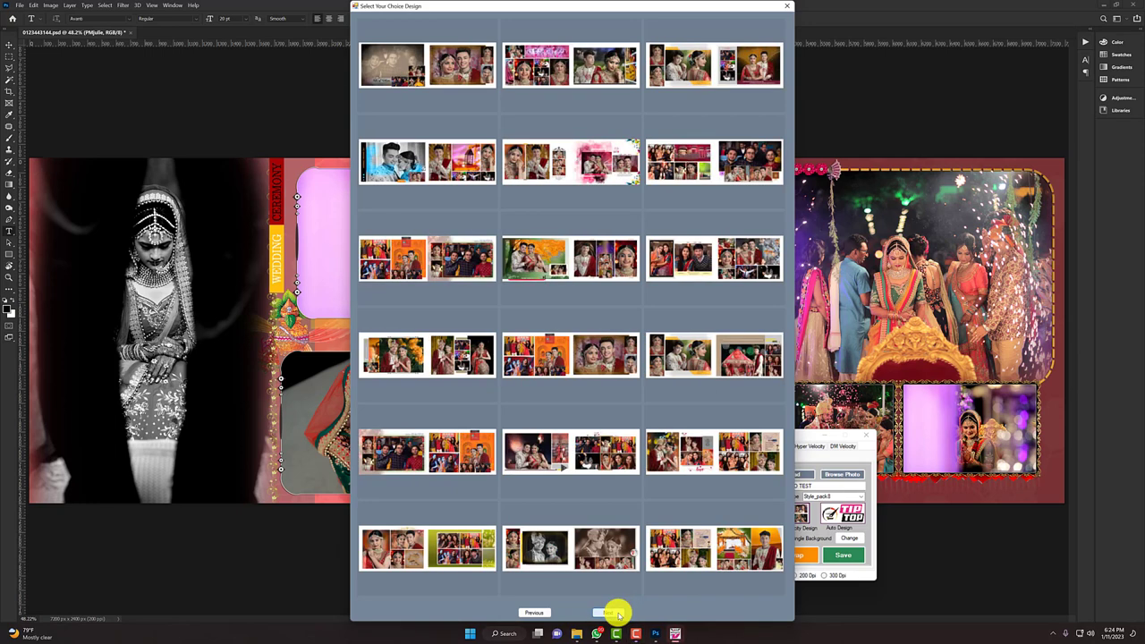
left_click(617, 613)
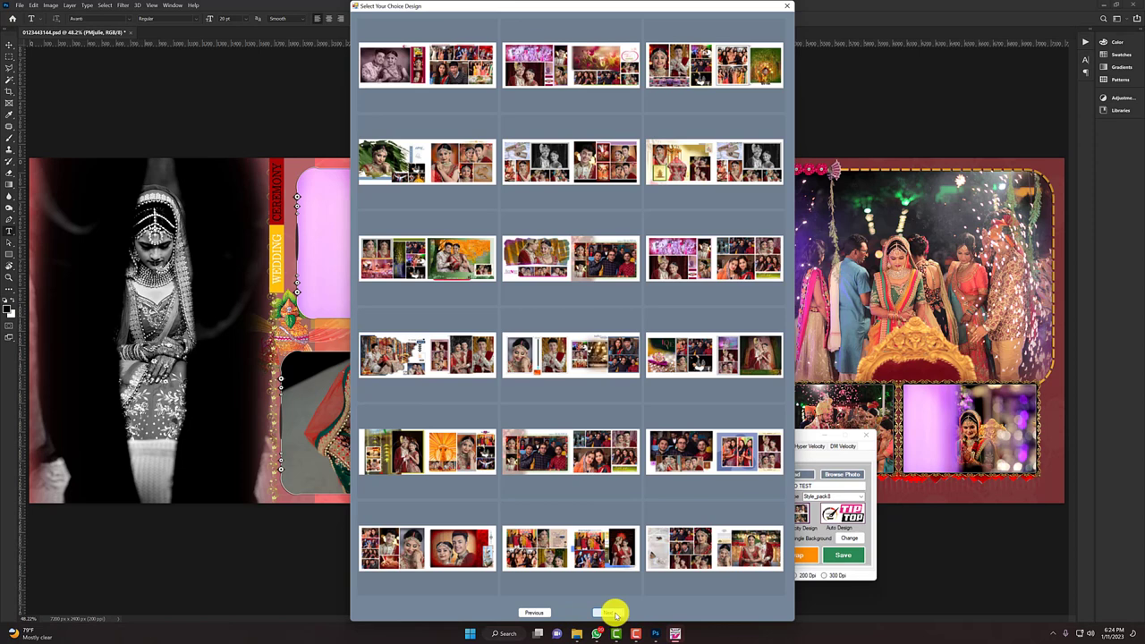
left_click(539, 613)
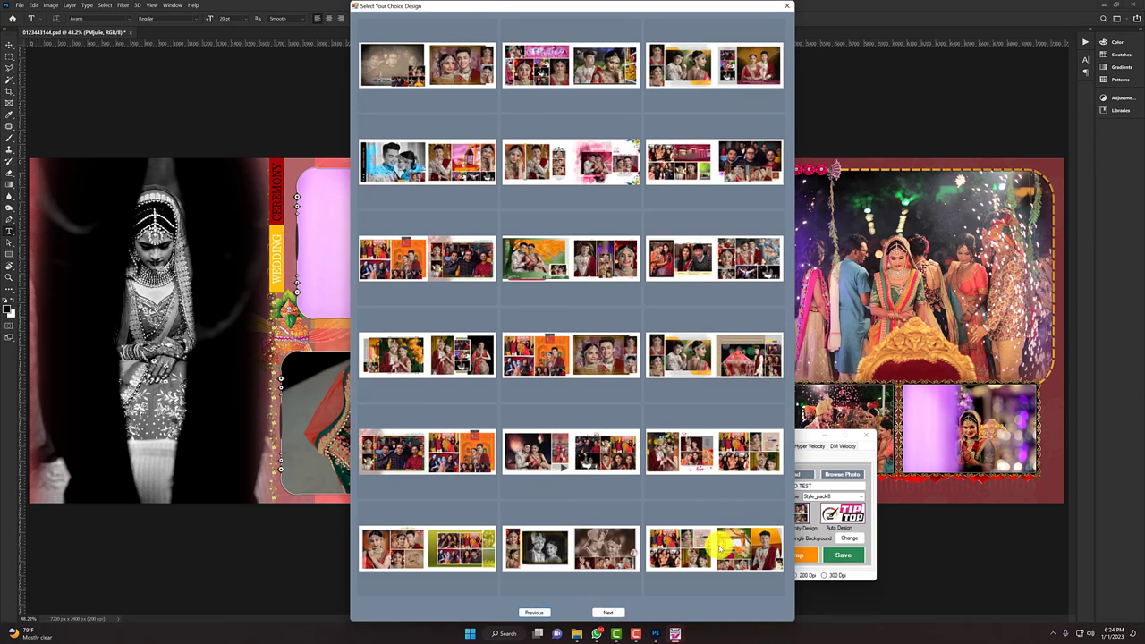
left_click(711, 557)
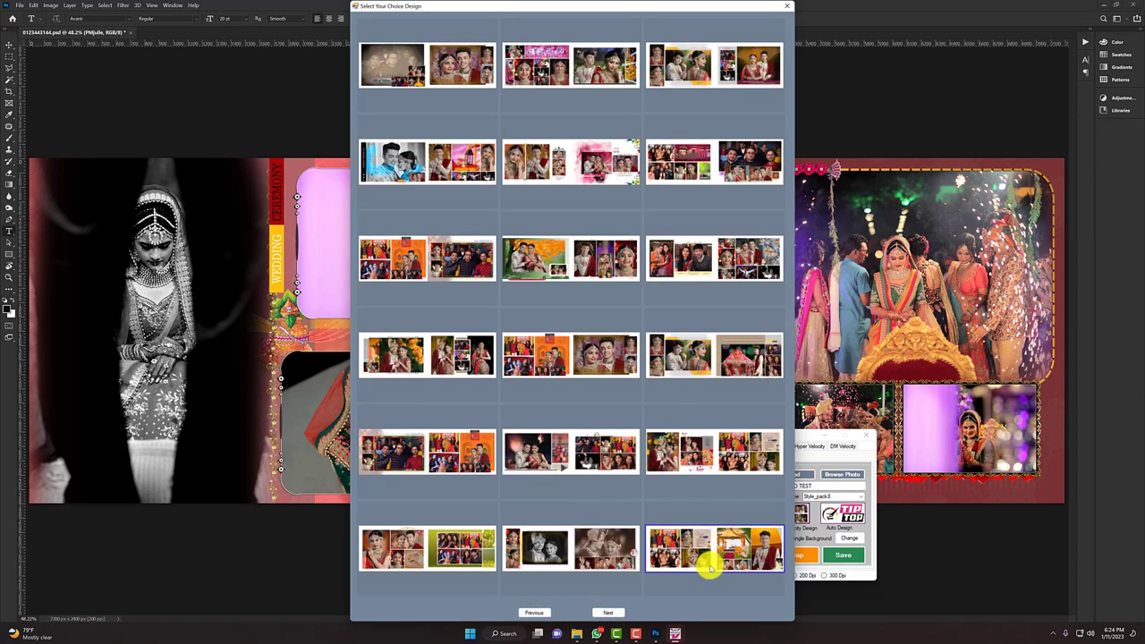
left_click(524, 161)
double_click(545, 160)
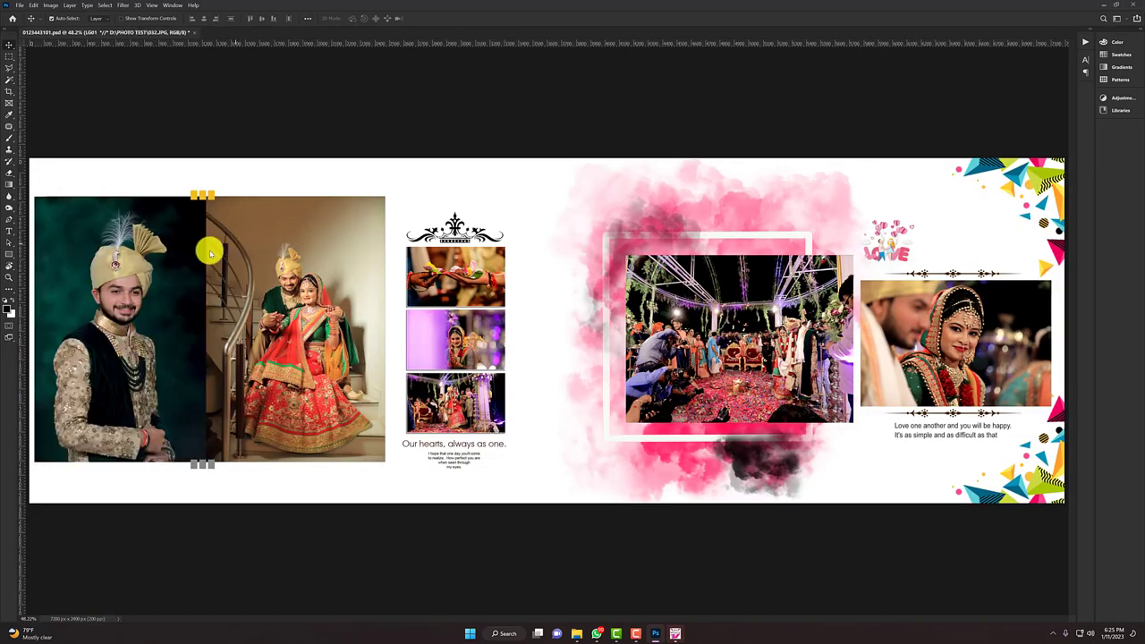
Step: Remove the background of the groom photo 032.JPG in the spread with DM Velocity's automatic Background Remover
right_click(135, 304)
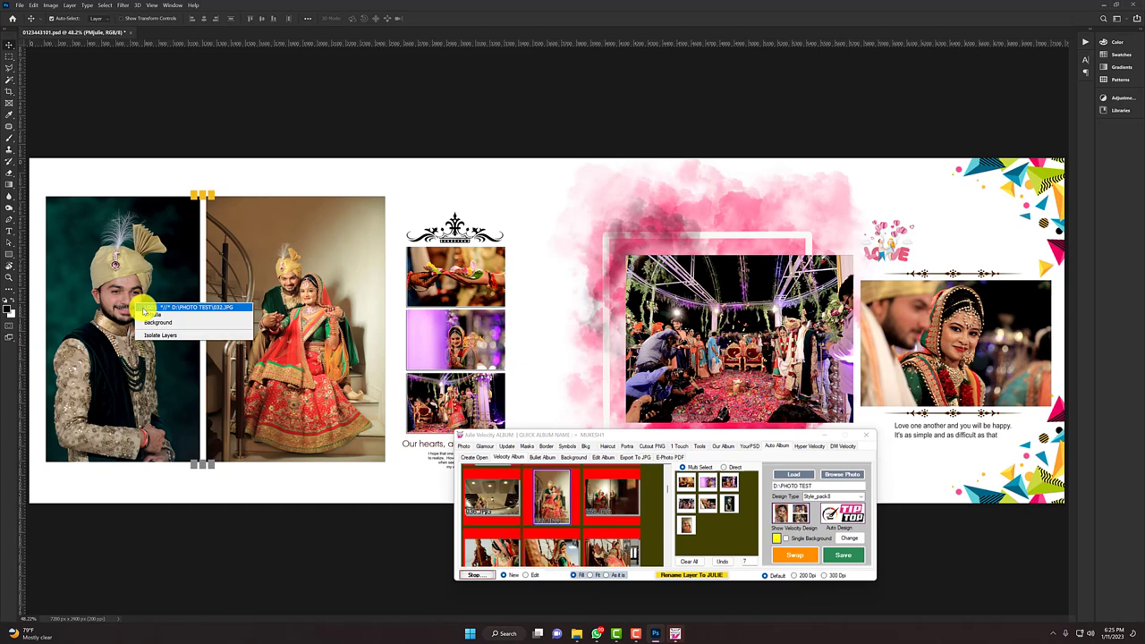
left_click(145, 308)
left_click(761, 440)
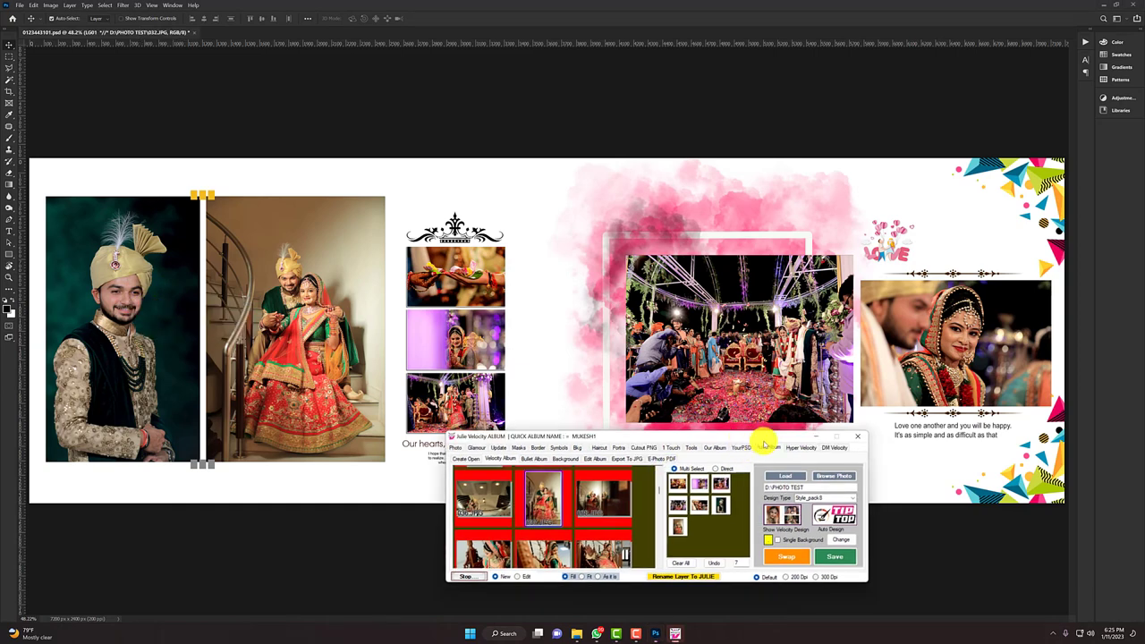
left_click(831, 448)
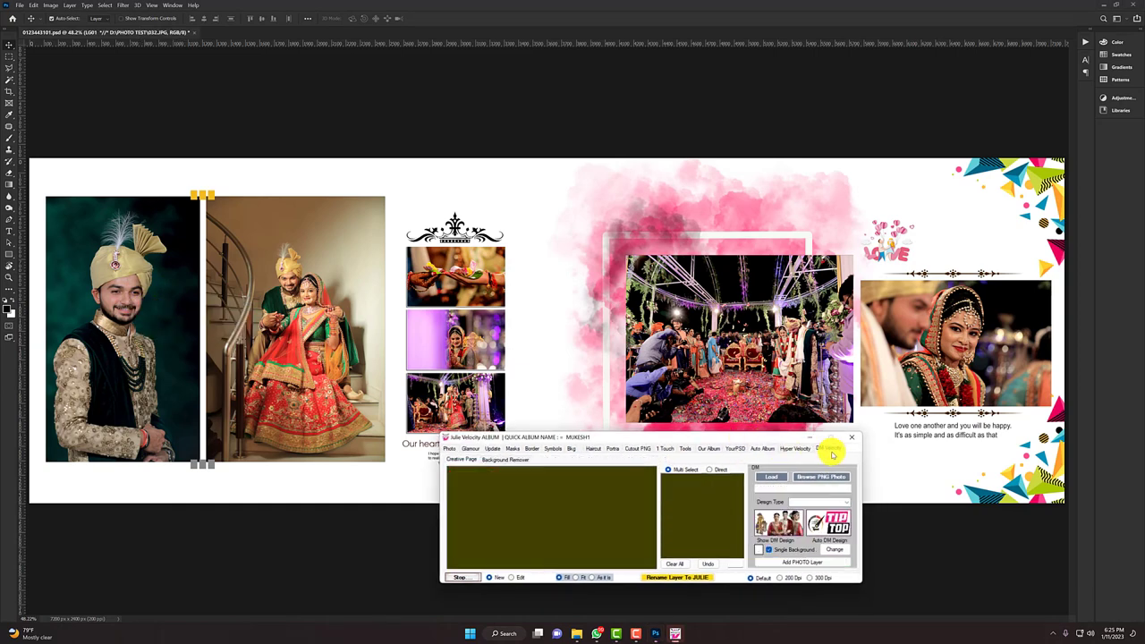
left_click(506, 461)
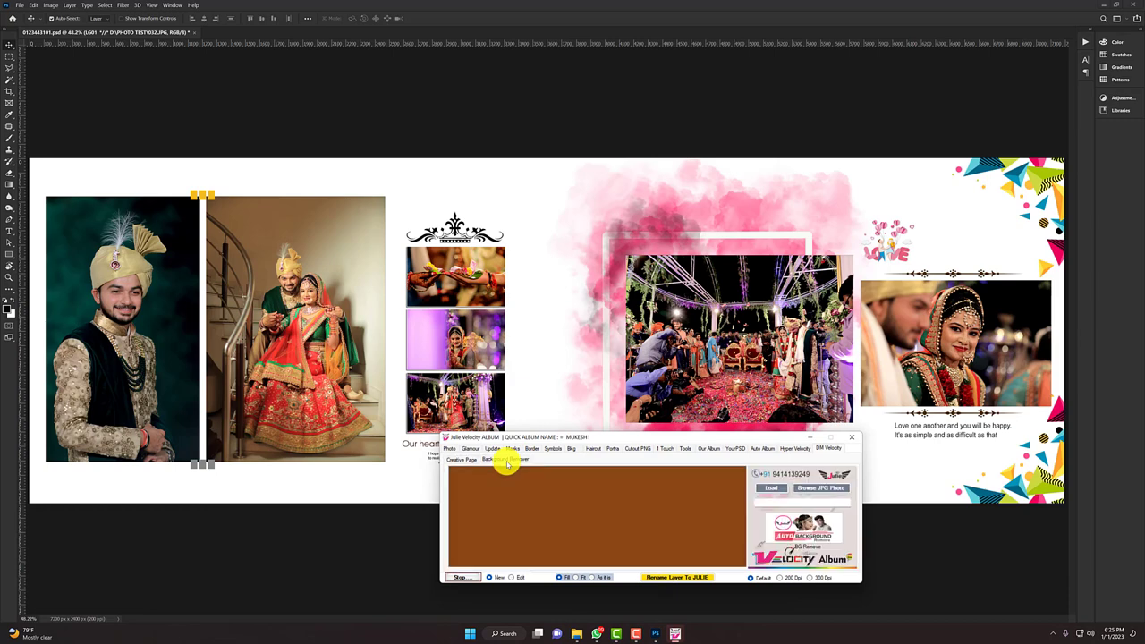
left_click(801, 530)
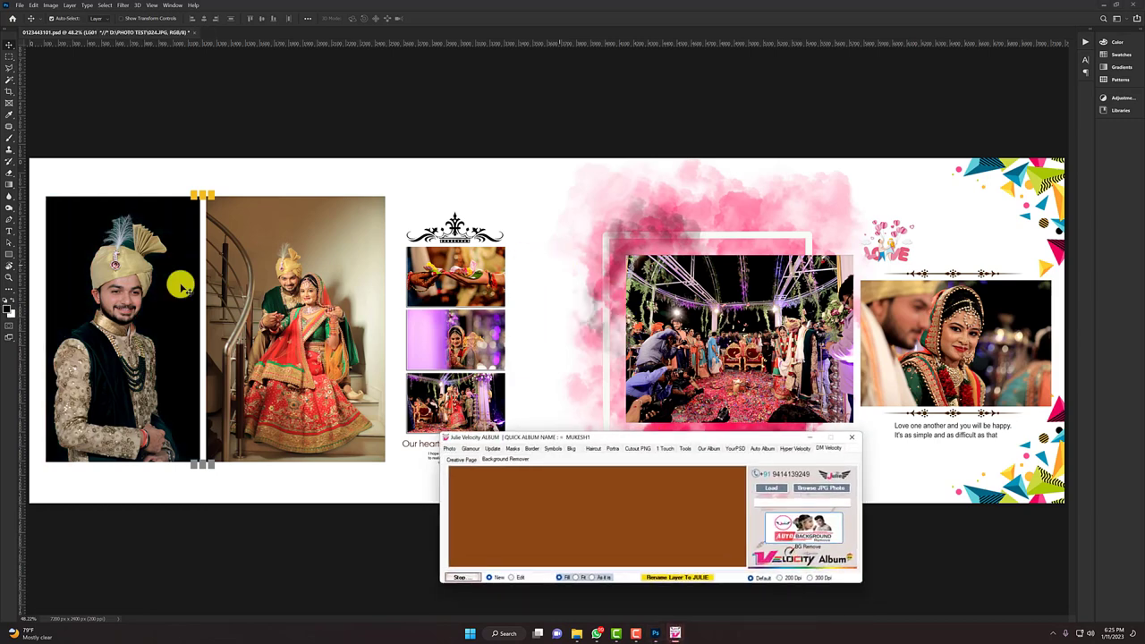
Step: Shift the groom's cut-out slightly to the right within its frame and adjust the neighbouring couple and purple-lit bride photos
right_click(122, 362)
left_click(123, 360)
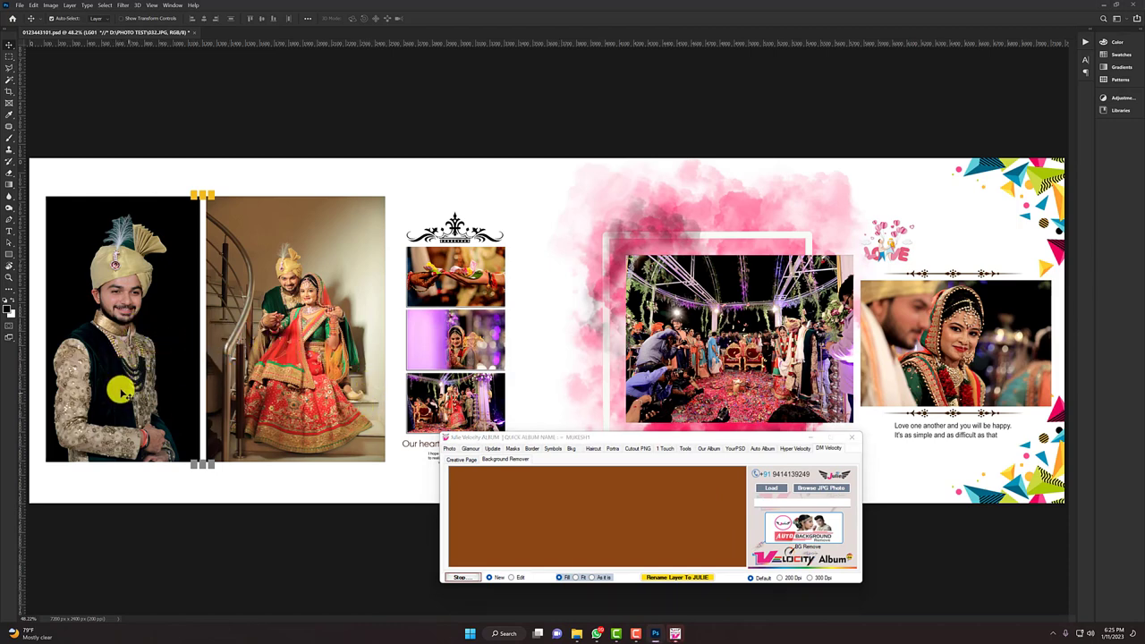
mouse_move(126, 393)
left_mouse_down()
mouse_move(133, 327)
mouse_move(253, 438)
mouse_move(178, 357)
mouse_move(130, 391)
left_mouse_up()
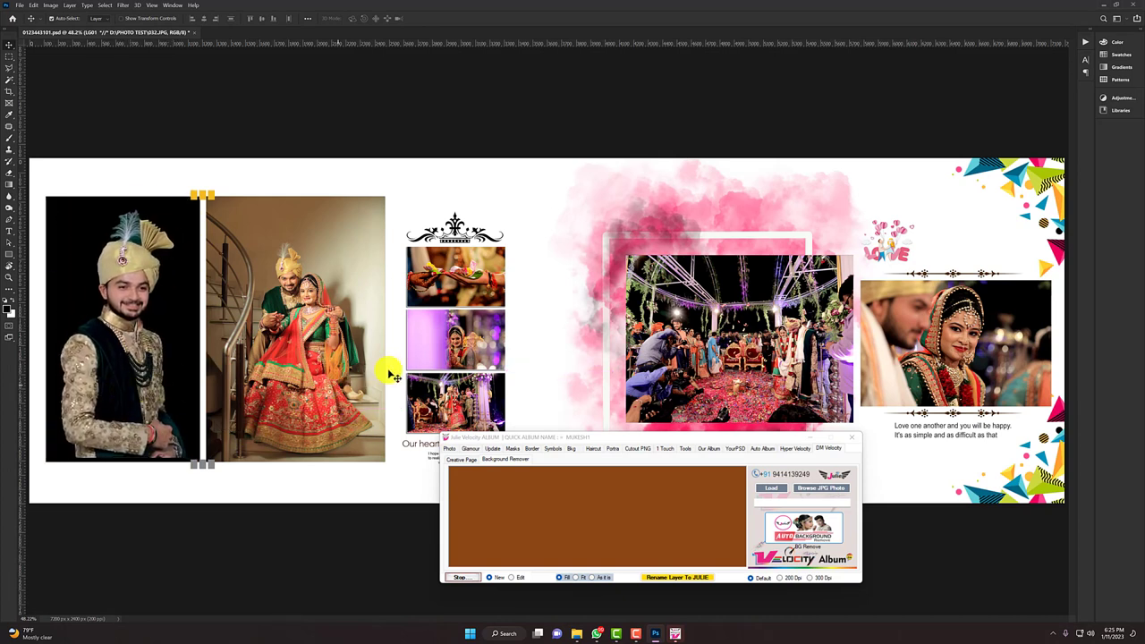
right_click(146, 378)
left_click(148, 382)
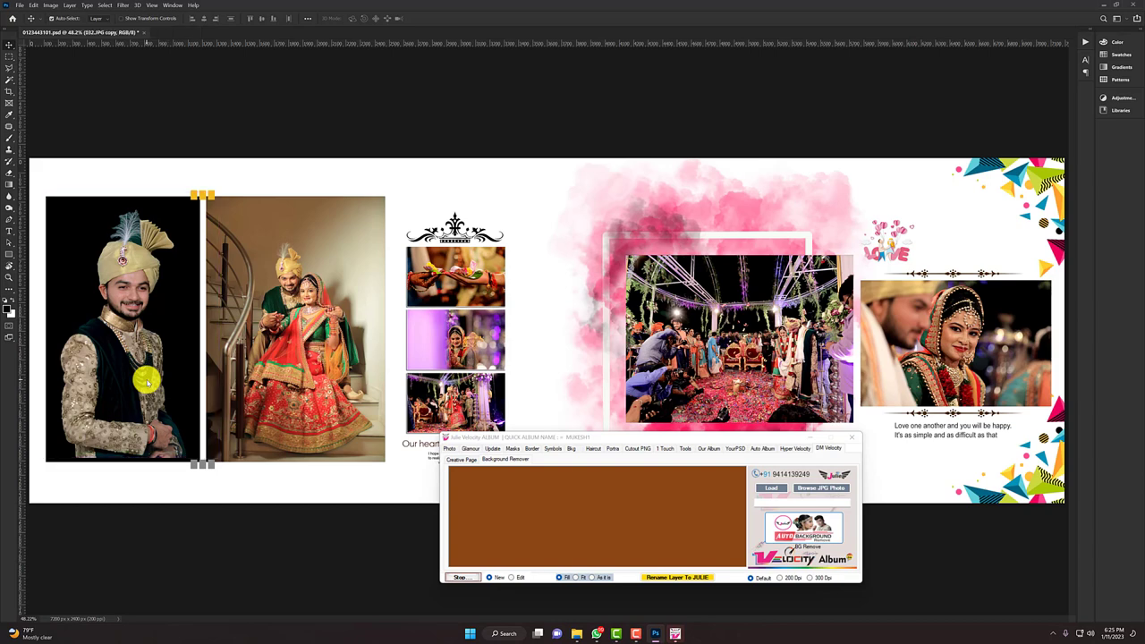
left_click_drag(148, 380, 59, 431)
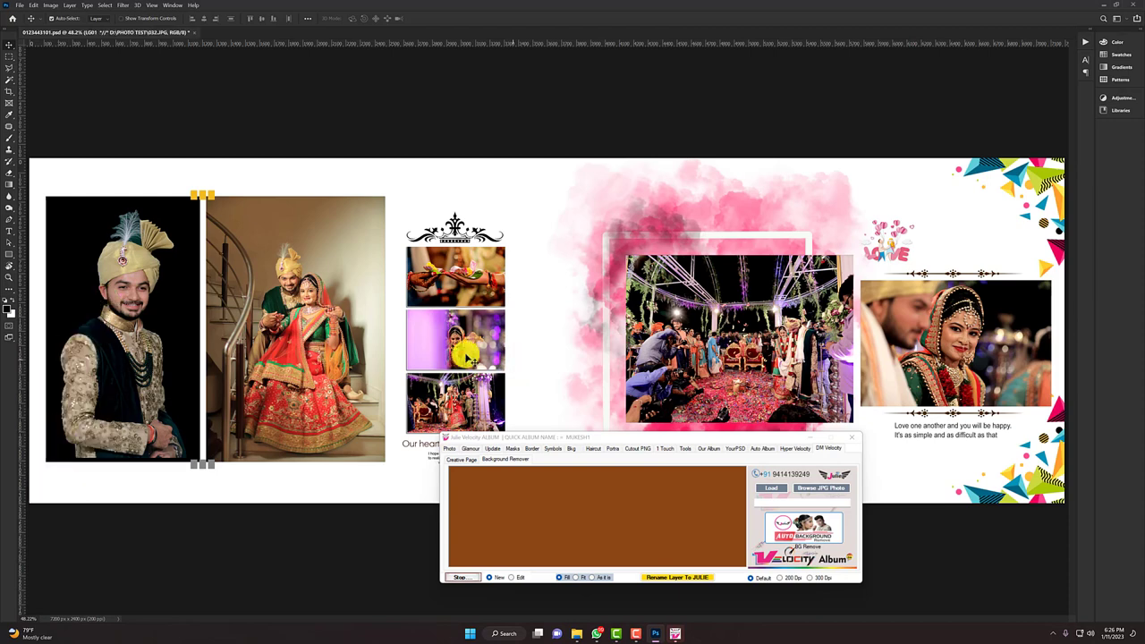
left_click_drag(277, 322, 302, 295)
right_click(439, 329)
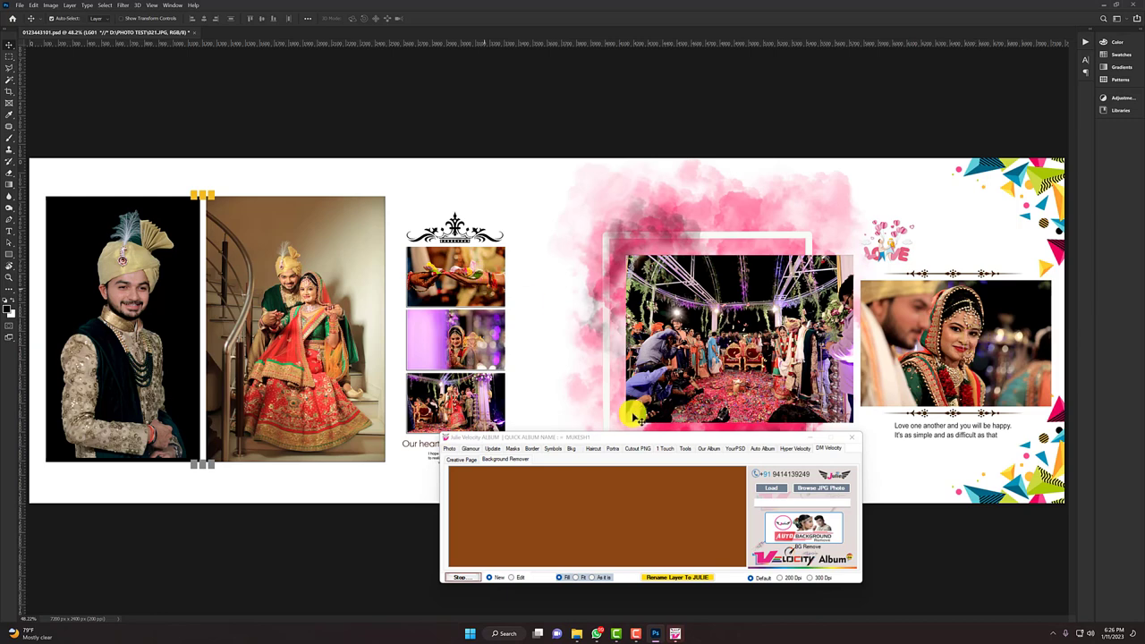
Step: Float the spread document in its own window and close it without saving
left_click_drag(89, 32, 105, 65)
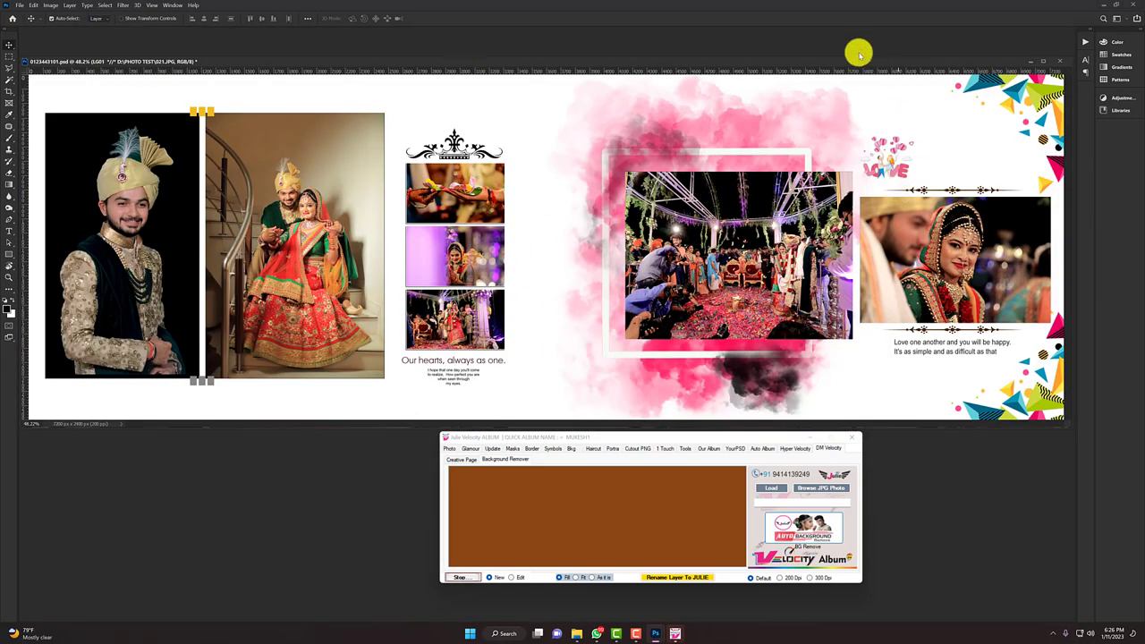
left_click_drag(815, 59, 799, 120)
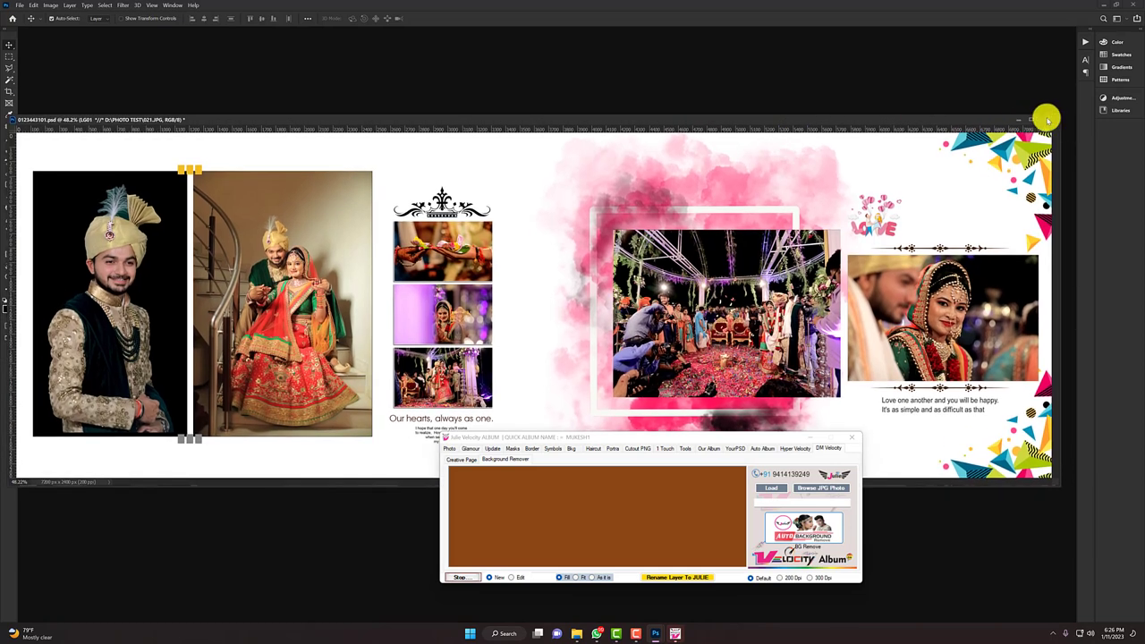
left_click(1047, 119)
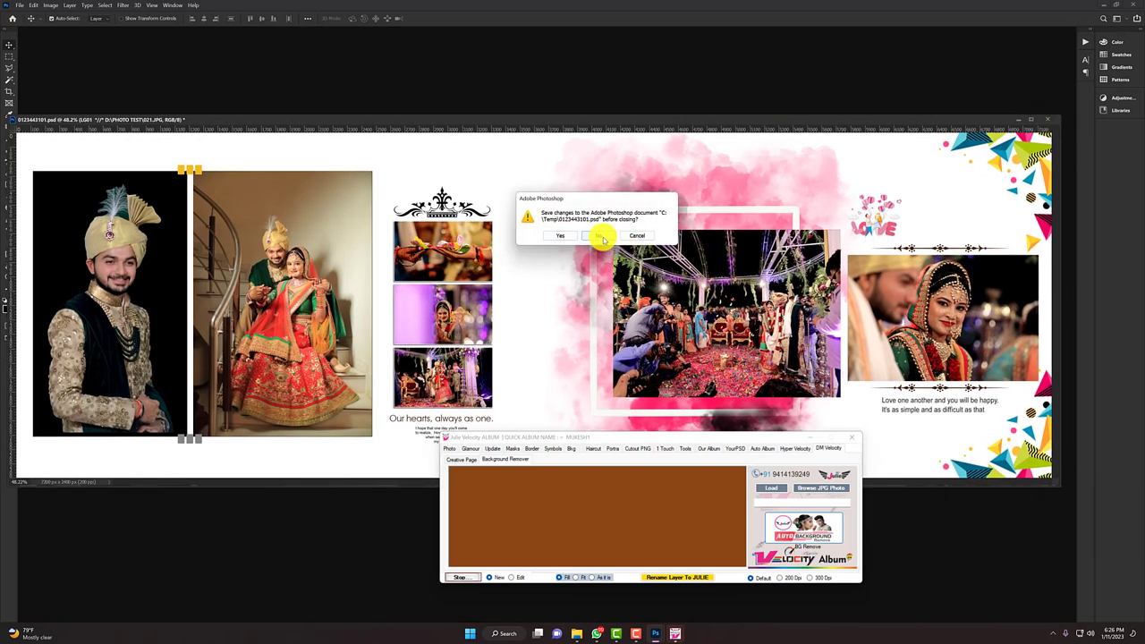
left_click(601, 236)
Step: Open the couple photo 003.JPG from D:\PHOTO TEST and remove its background automatically
double_click(569, 279)
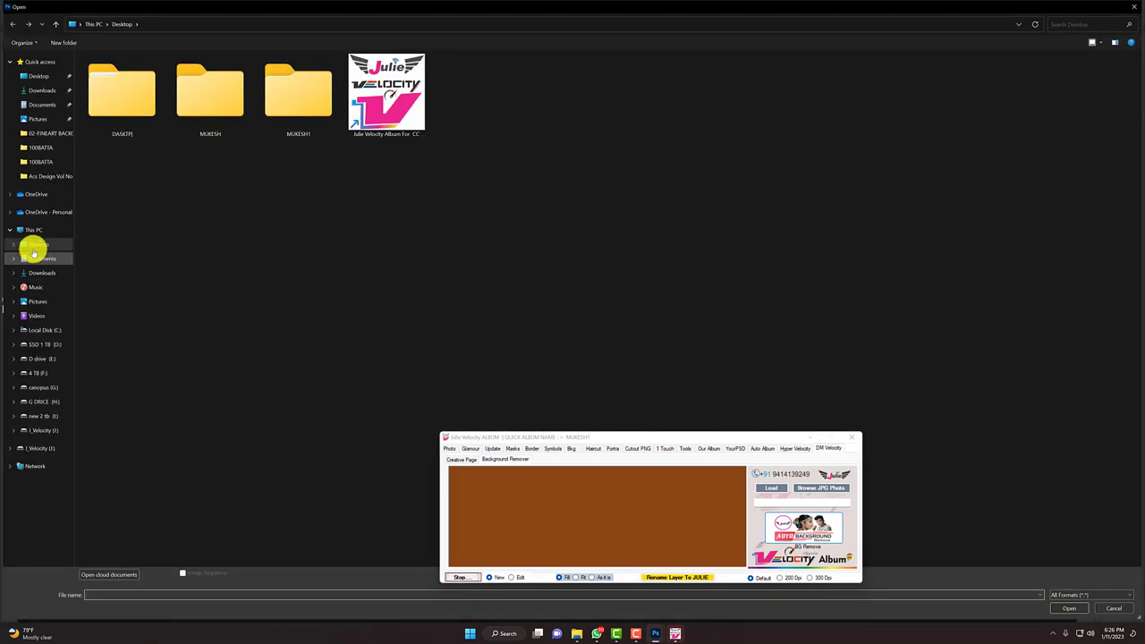
left_click(63, 345)
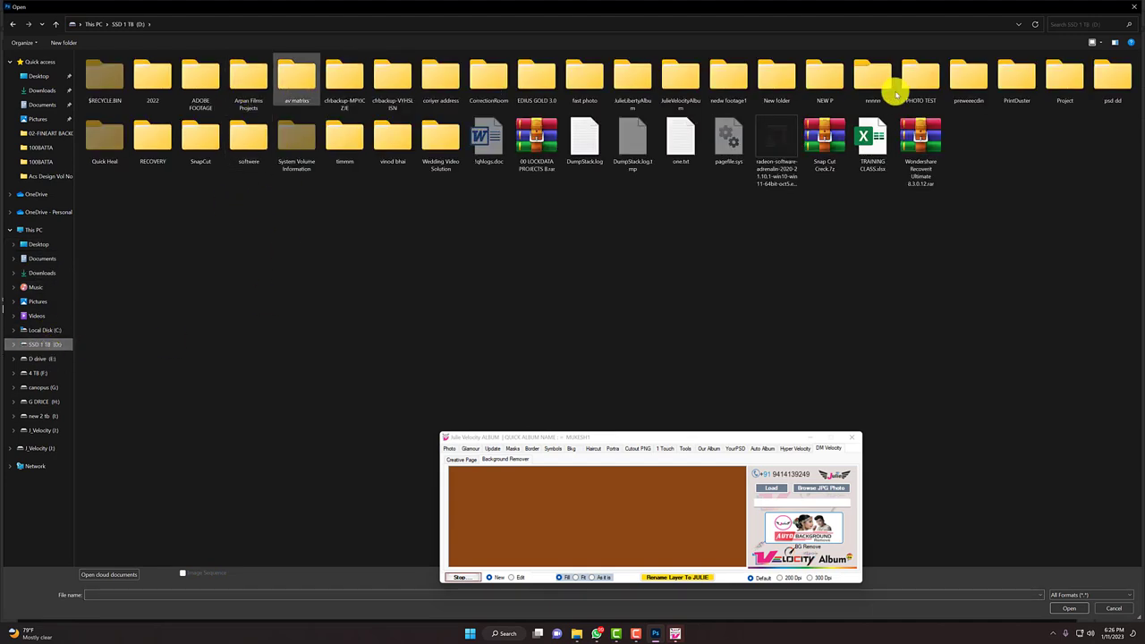
double_click(921, 81)
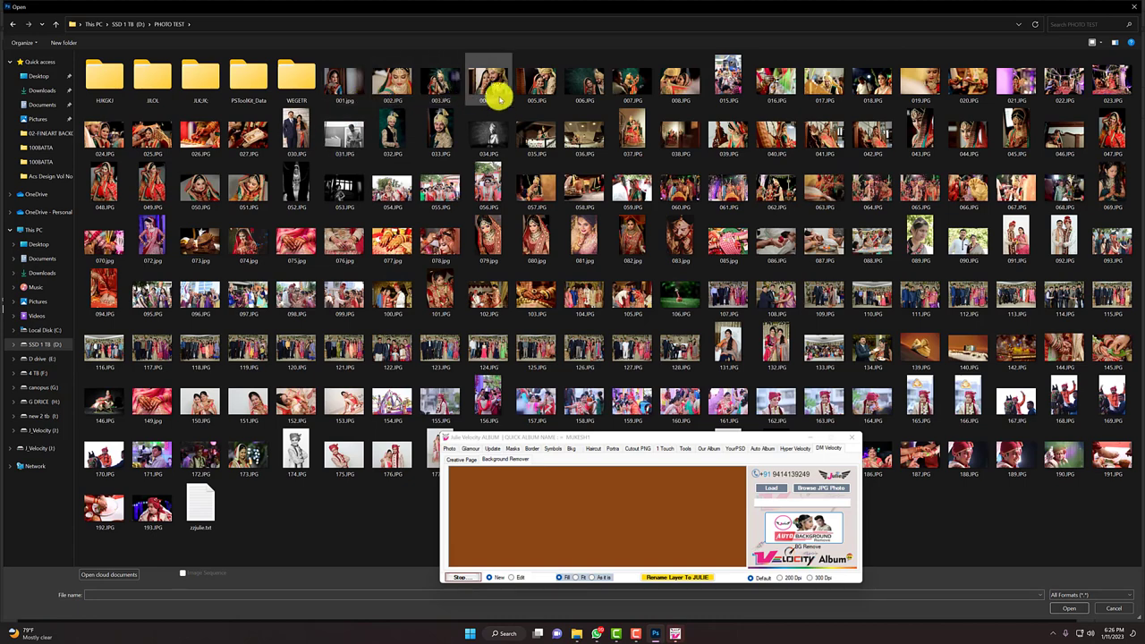
left_click(440, 85)
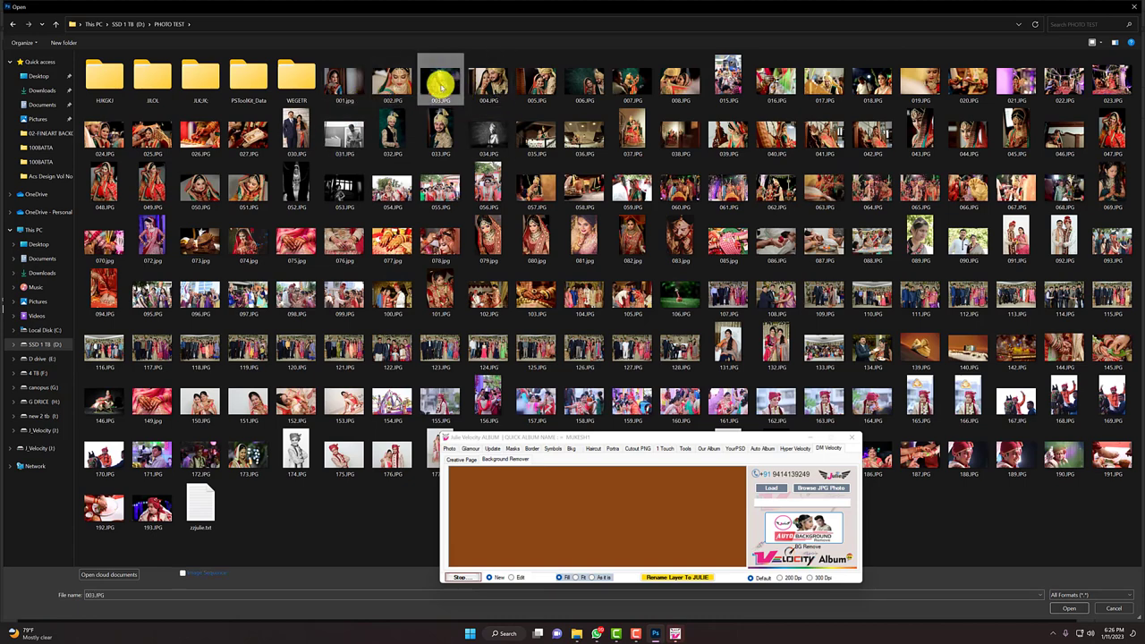
double_click(440, 85)
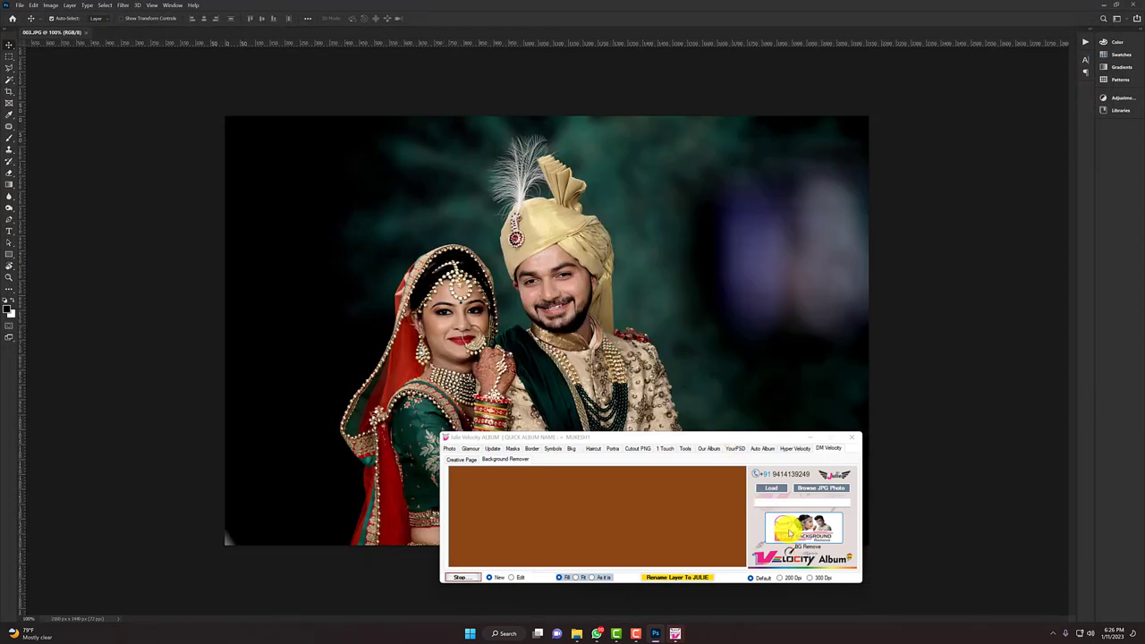
left_click(788, 532)
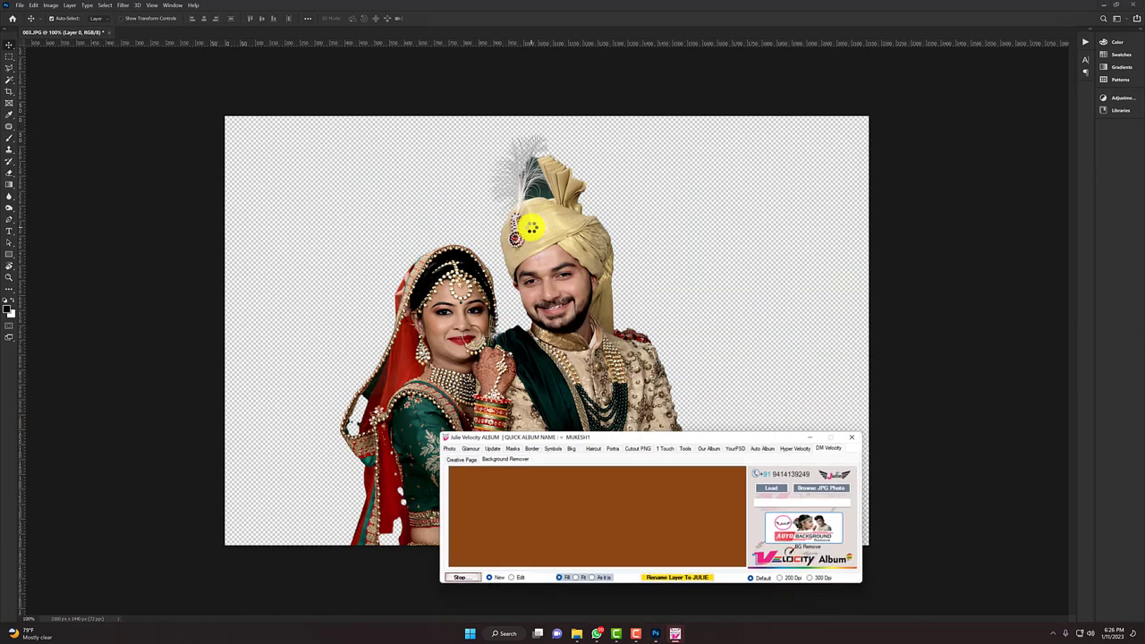
Step: Move the album window aside and close the 003.JPG cut-out without saving
left_click_drag(629, 433, 457, 390)
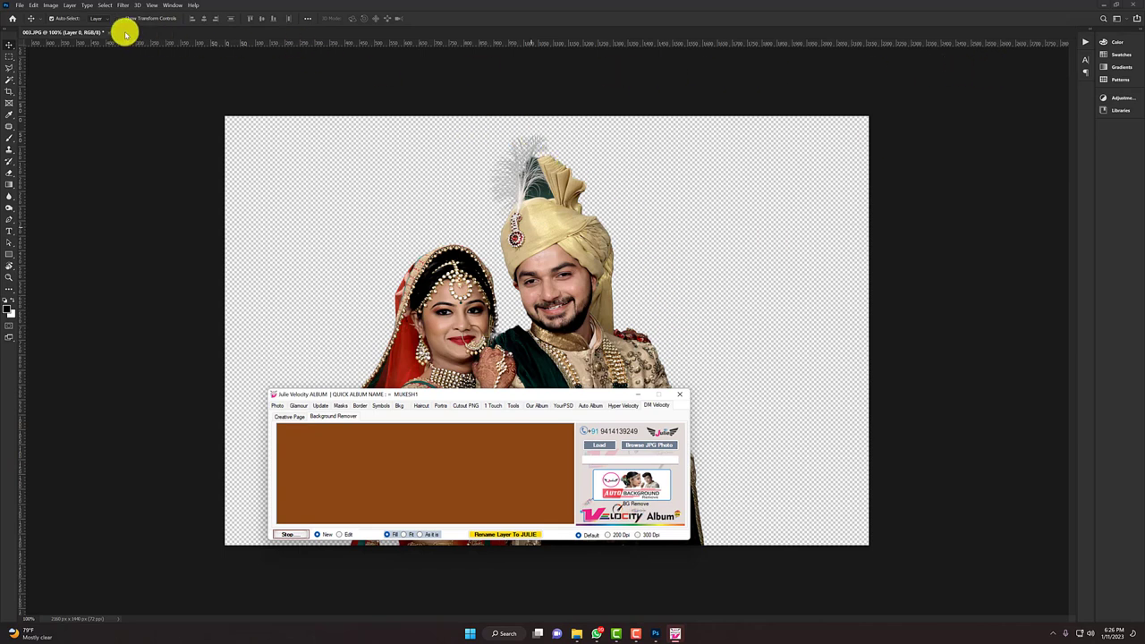
left_click_drag(85, 31, 179, 78)
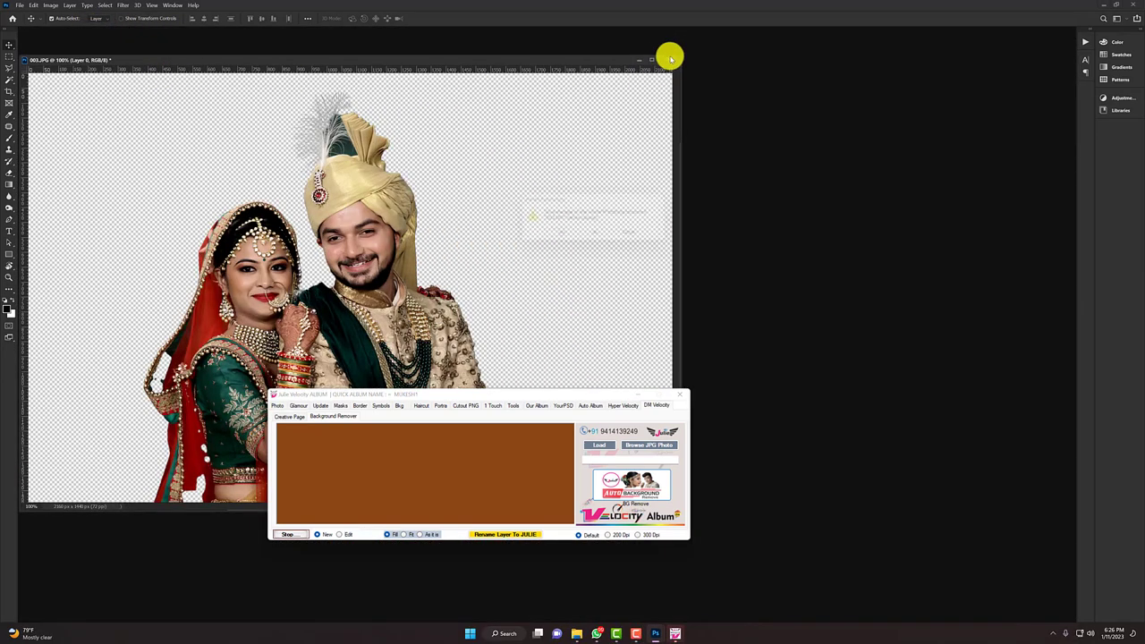
left_click(670, 58)
left_click(590, 235)
Step: Open 162.JPG from PHOTO TEST, remove its background automatically and move the groom's cut-out up and to the left
double_click(657, 227)
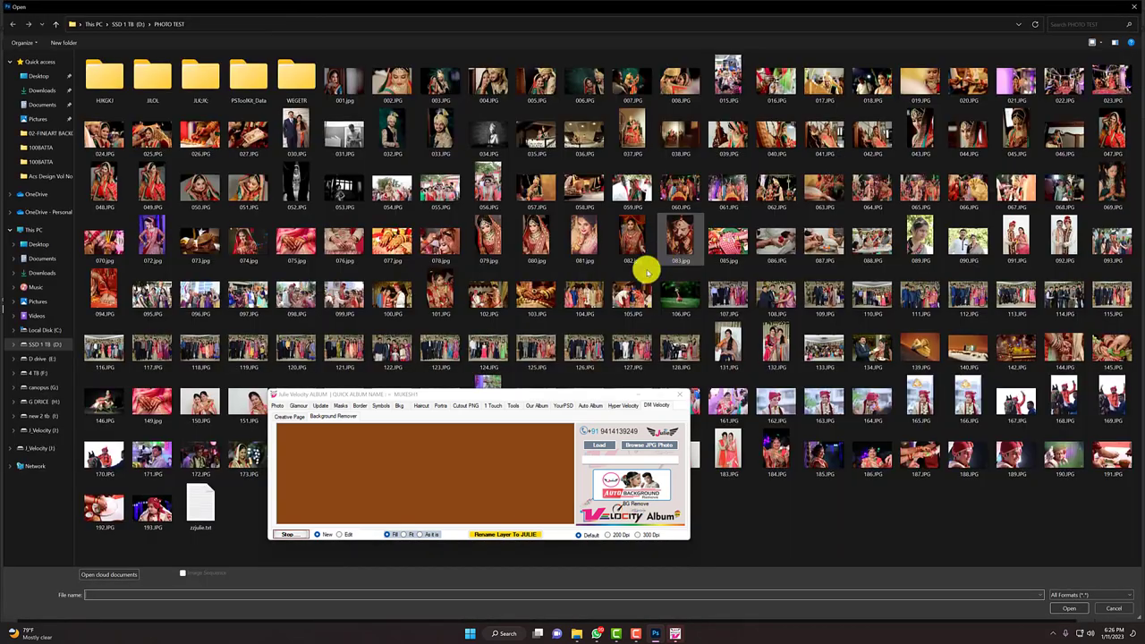
double_click(769, 400)
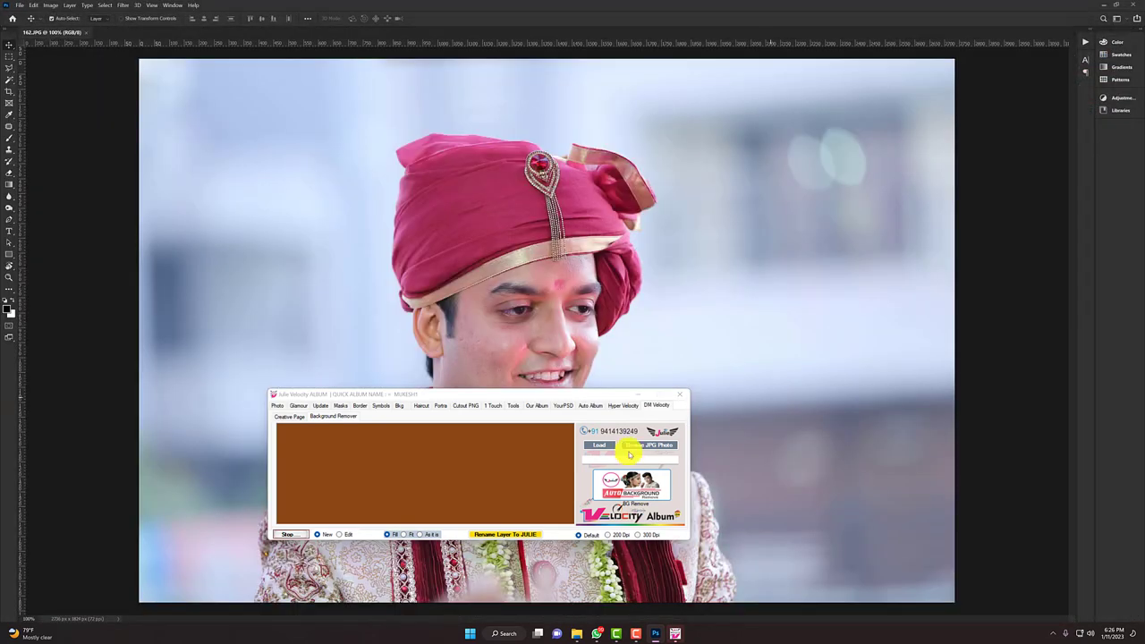
left_click_drag(549, 404, 875, 371)
left_click(928, 461)
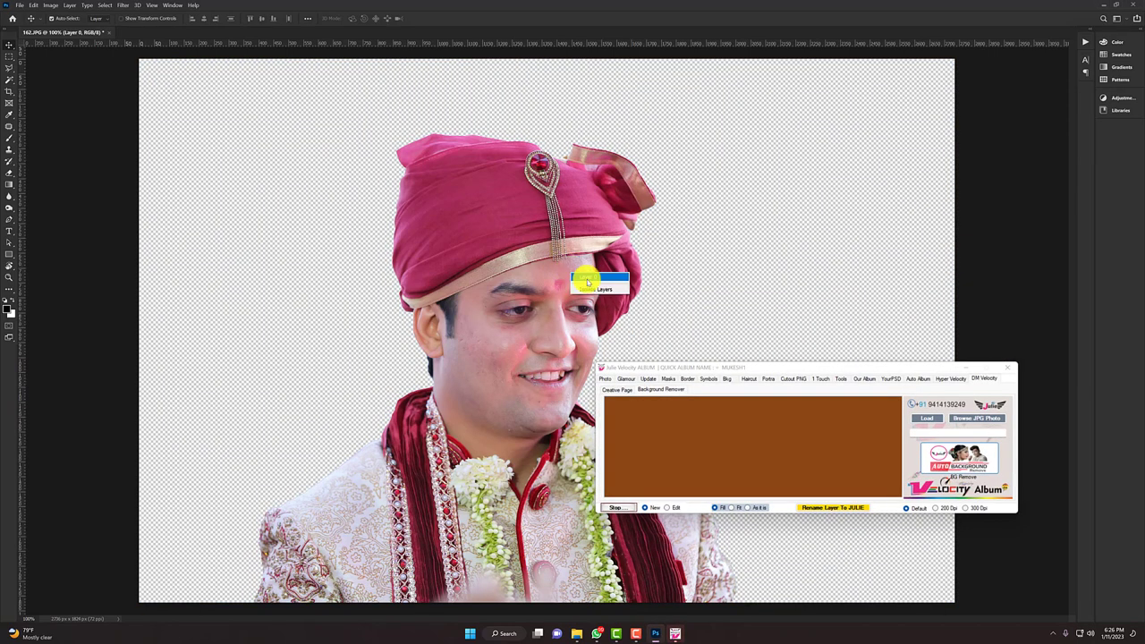
left_click_drag(569, 301, 486, 265)
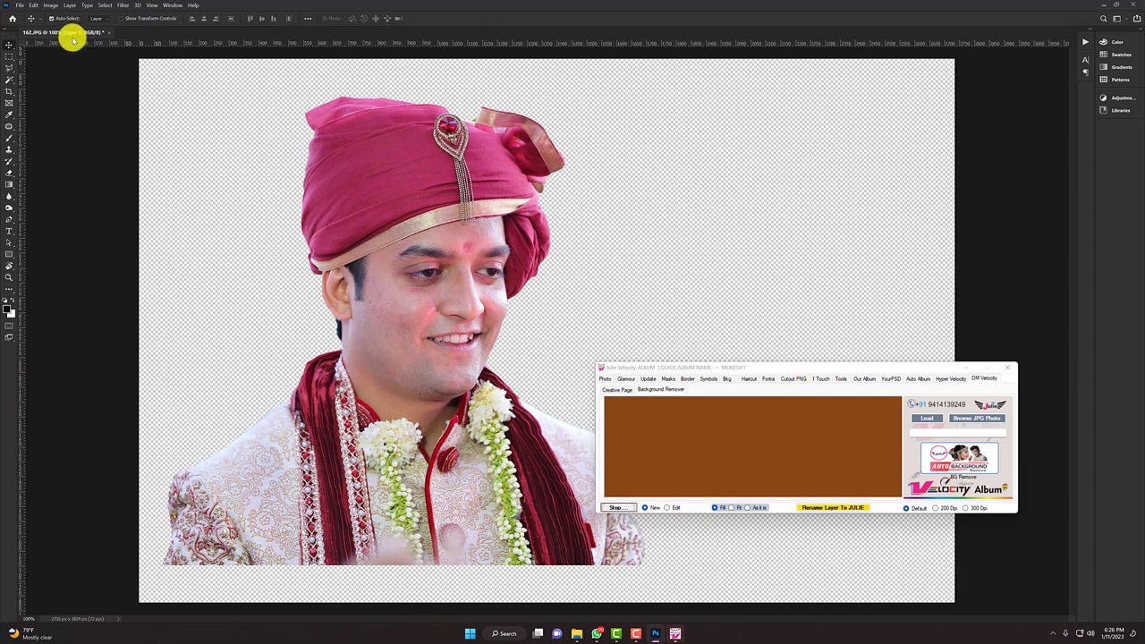
Step: Float the 162.JPG cut-out in its own window and close it without saving
left_click_drag(73, 36, 325, 84)
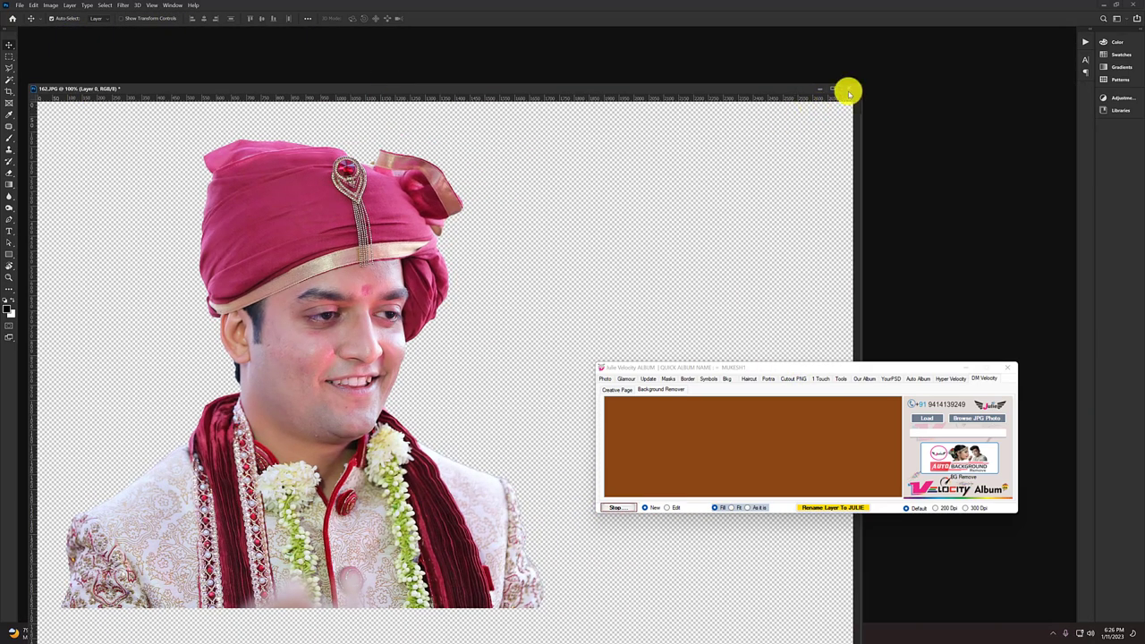
left_click(848, 91)
left_click(597, 236)
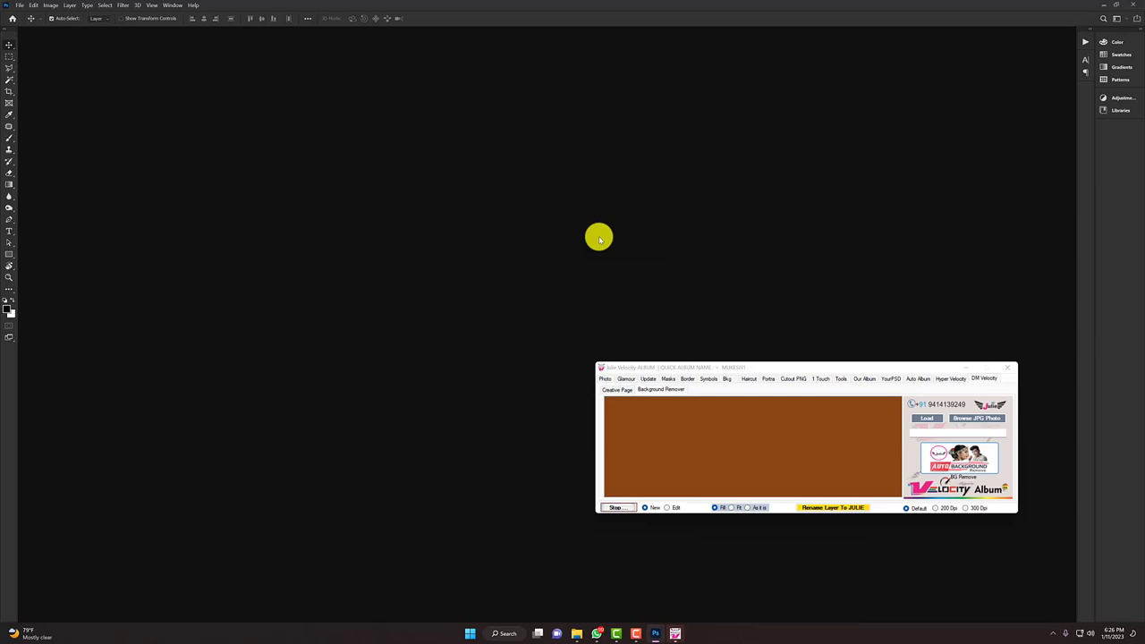
Step: Open the groom photo 175.JPG from D:\PHOTO TEST and remove its background automatically
key("ctrl+o")
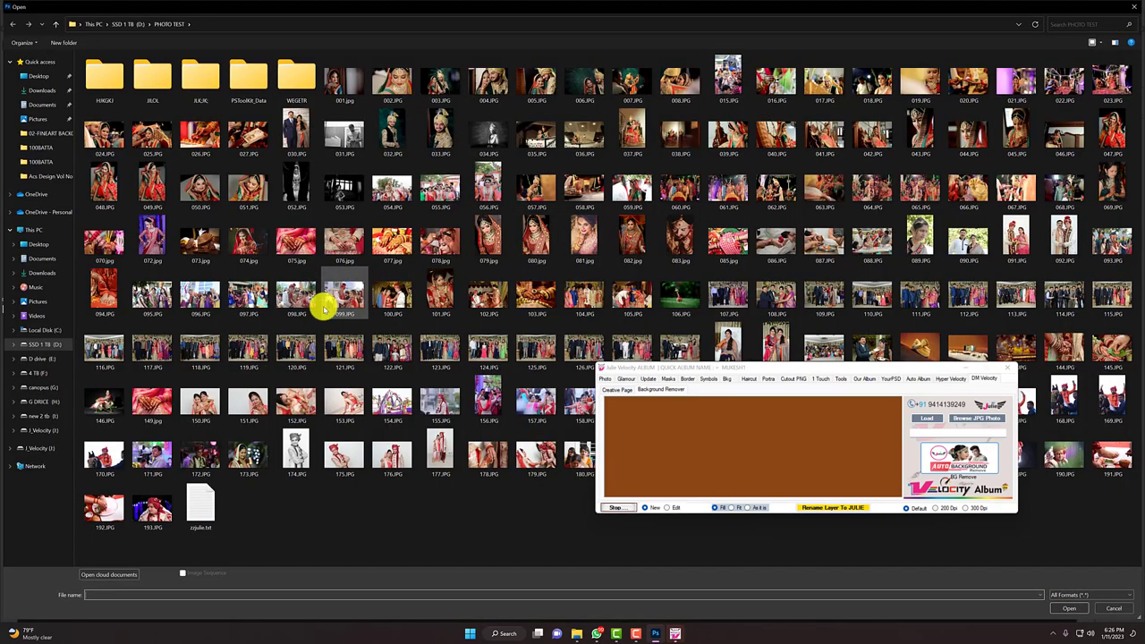
double_click(341, 457)
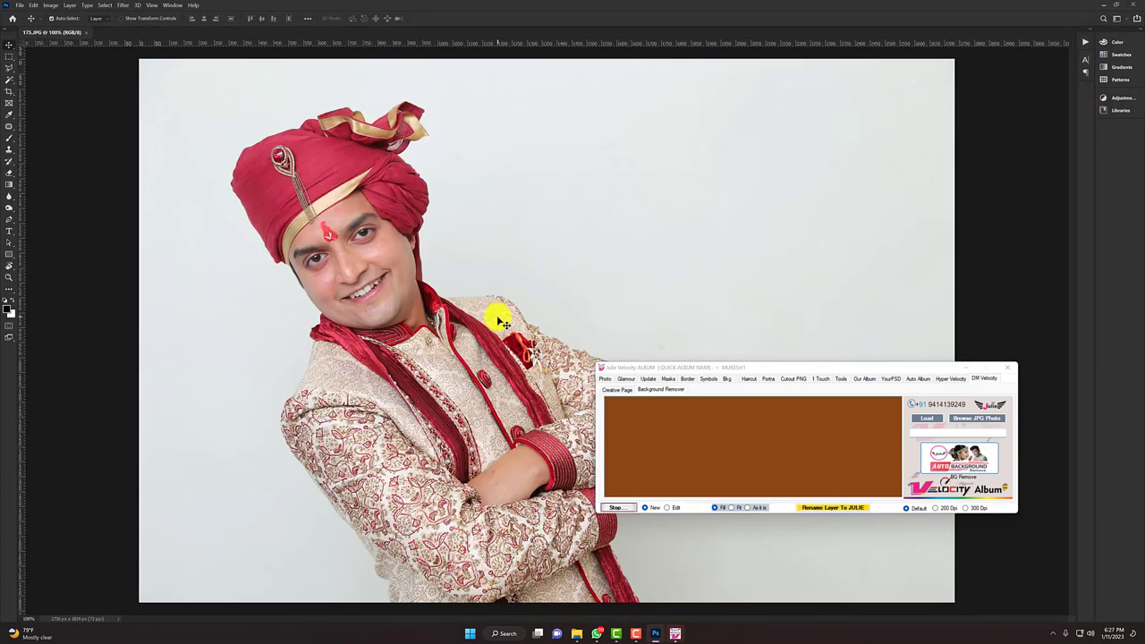
left_click(944, 413)
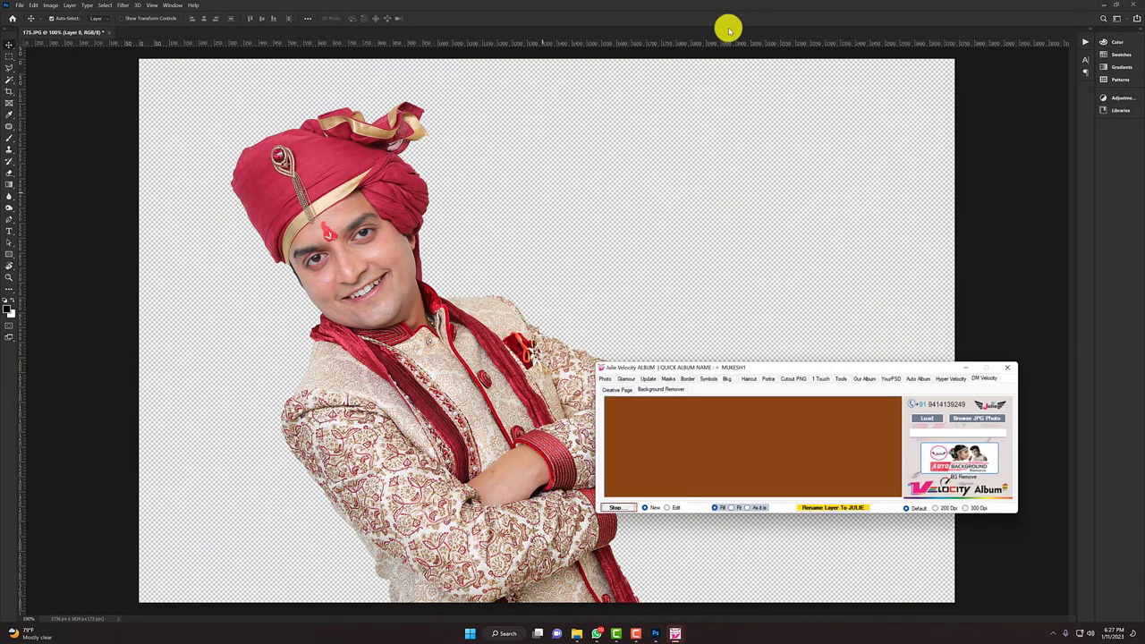
Step: Float the 175.JPG cut-out in its own window and close it without saving
left_click_drag(77, 33, 97, 99)
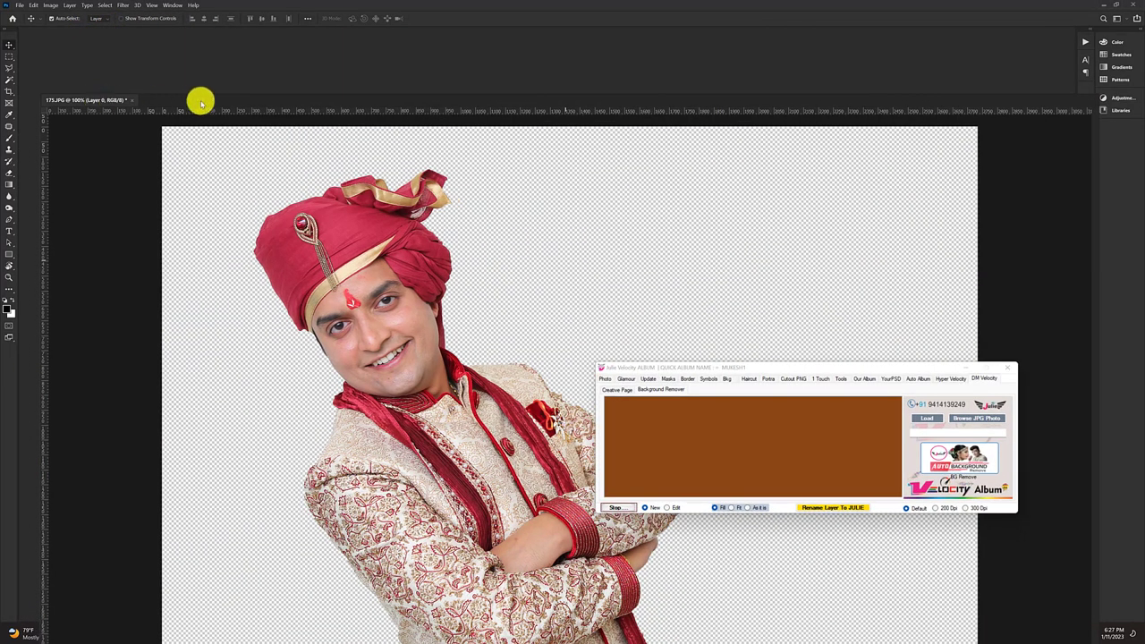
left_click_drag(201, 103, 235, 62)
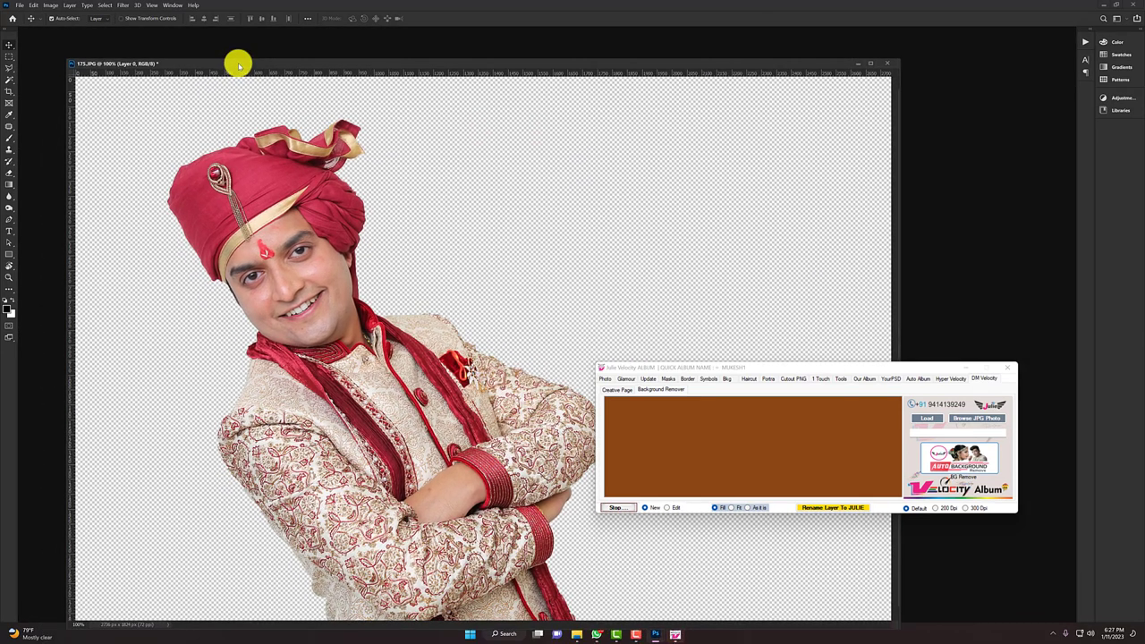
left_click(882, 64)
left_click(608, 238)
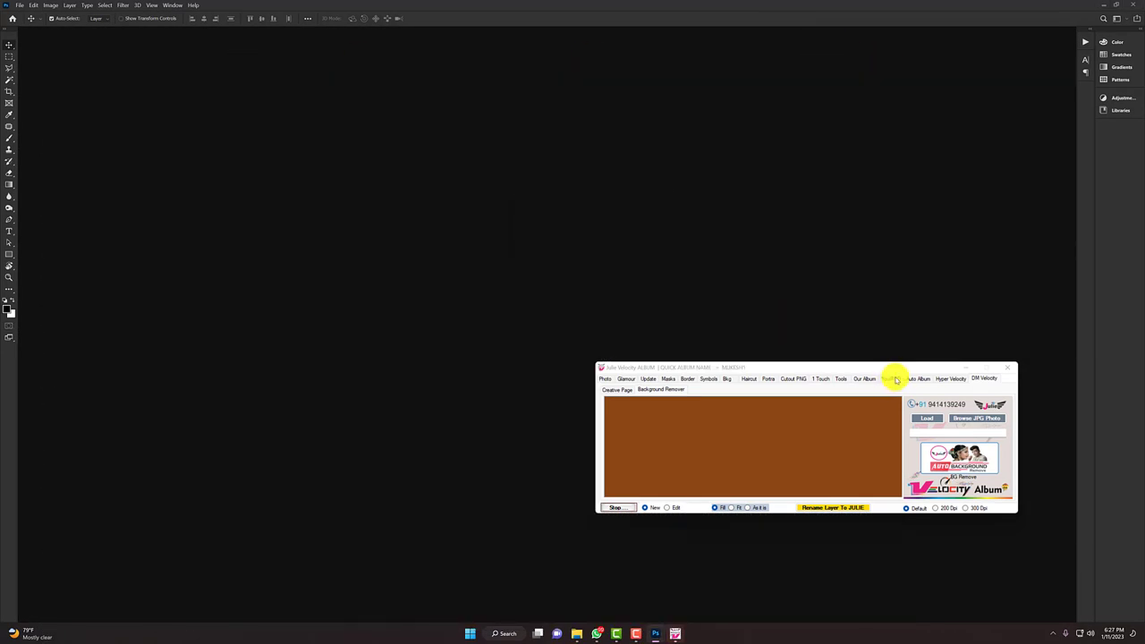
Step: Return to Auto Album, show the Velocity designs of the current style pack and browse through the pages of spread layouts
left_click(914, 378)
left_click_drag(876, 366, 802, 366)
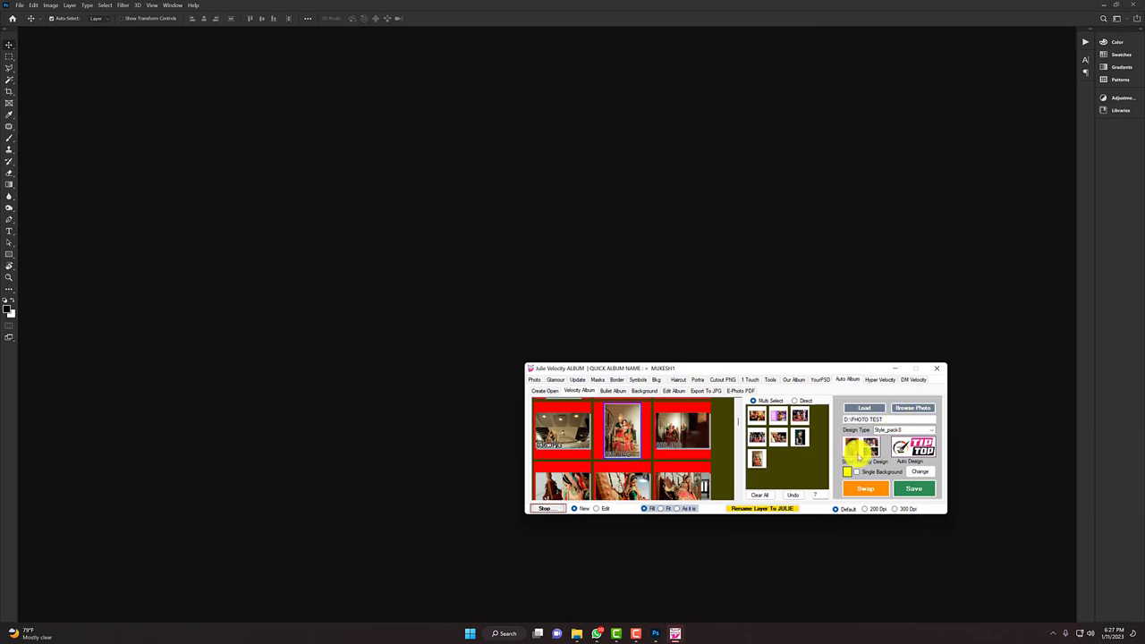
left_click(860, 451)
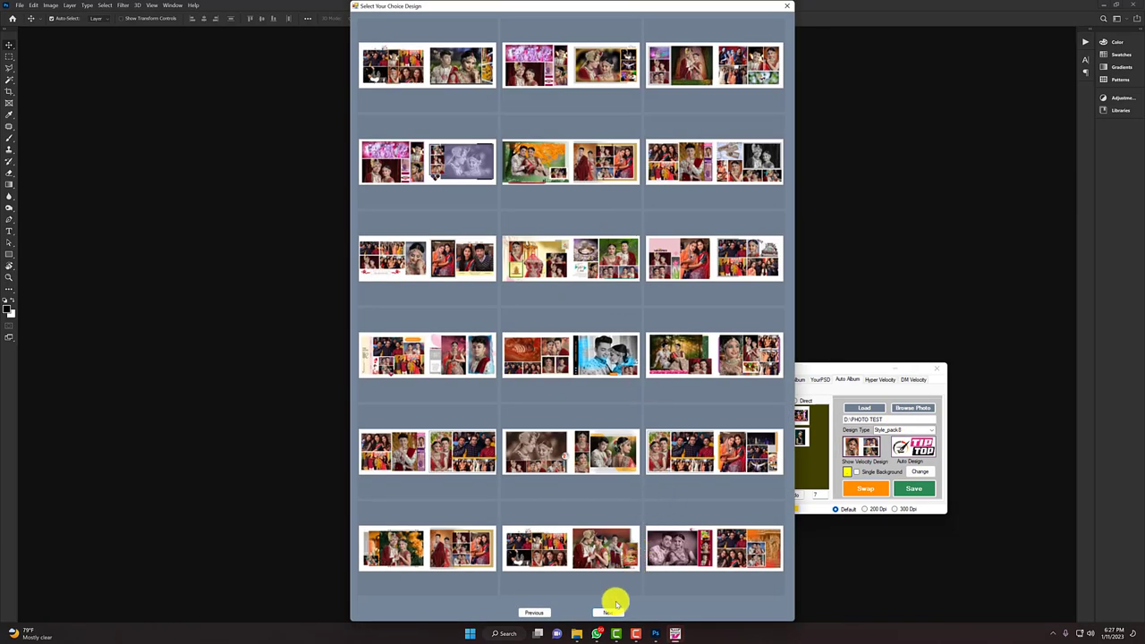
left_click(612, 610)
left_click(609, 611)
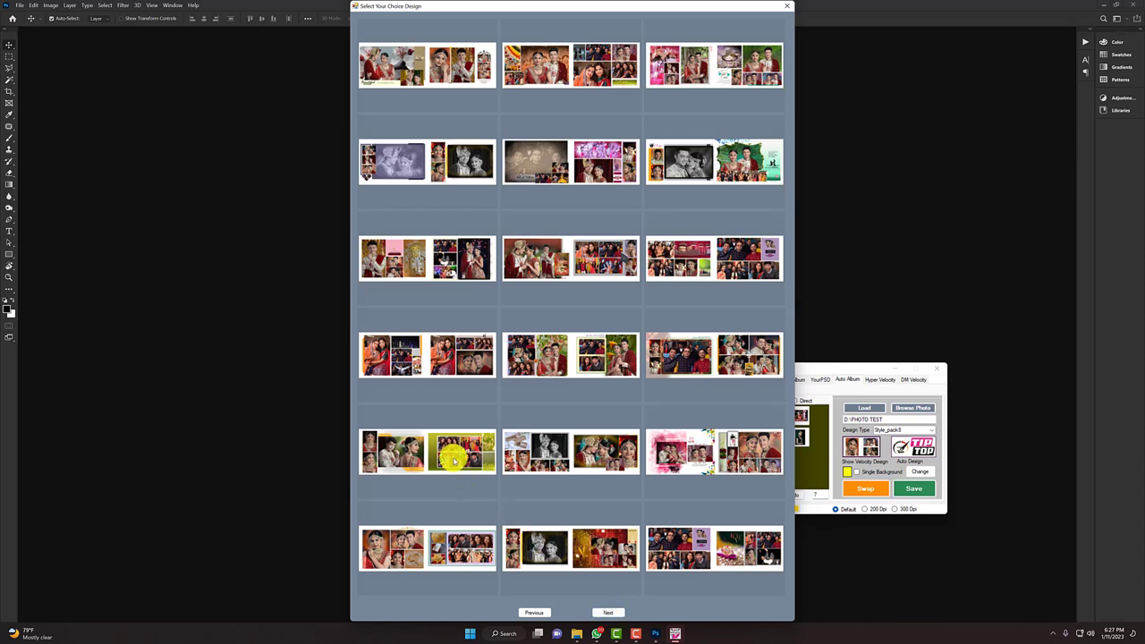
left_click(469, 259)
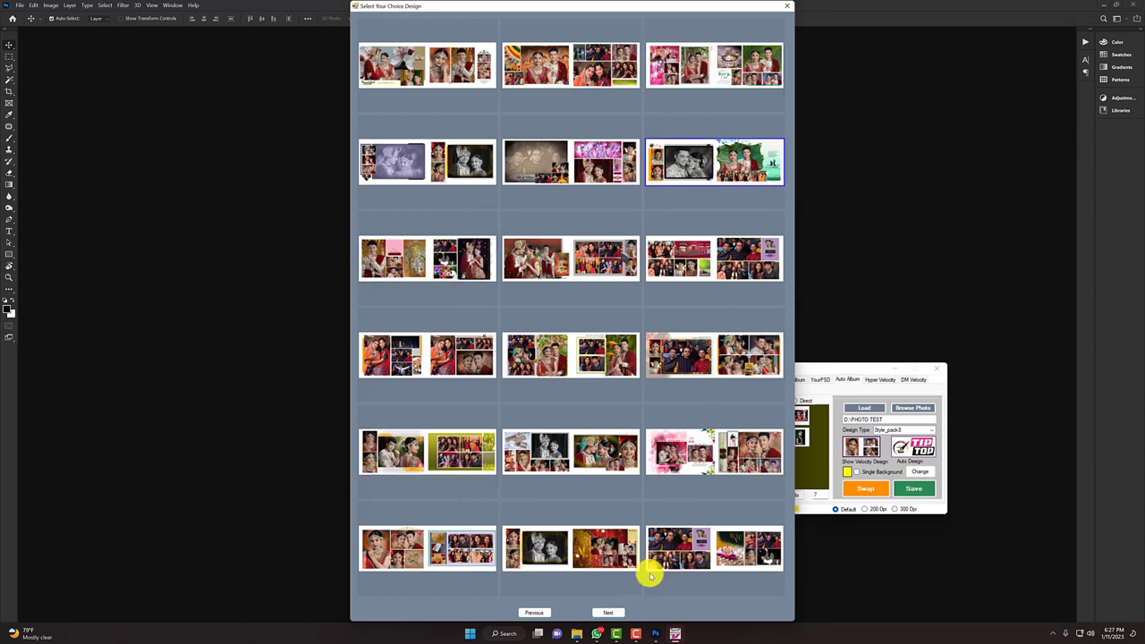
left_click(610, 611)
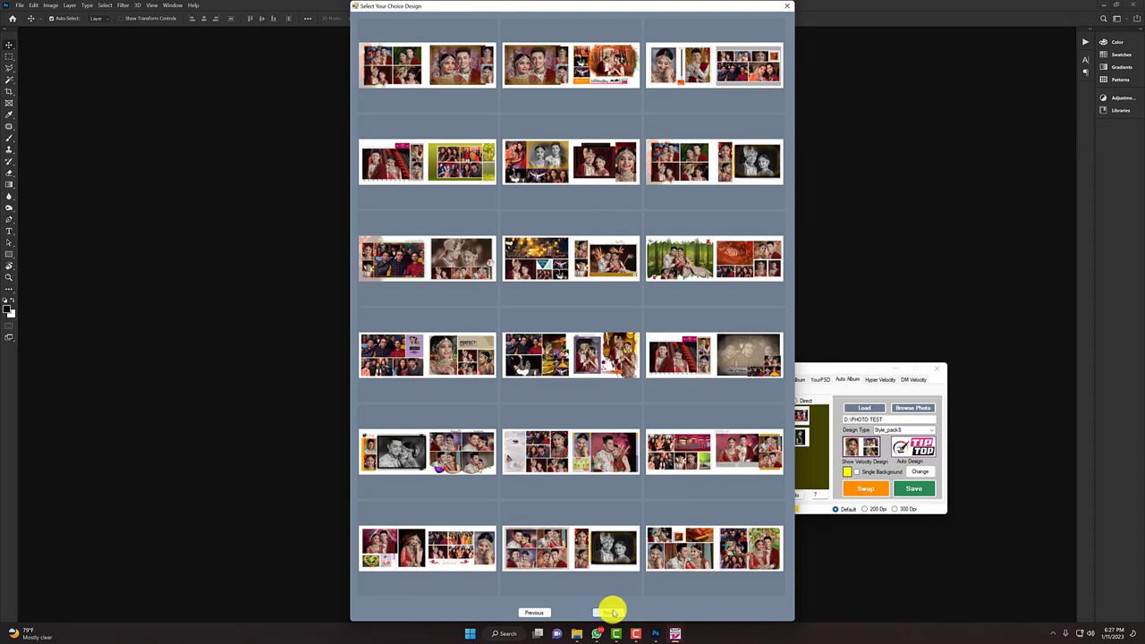